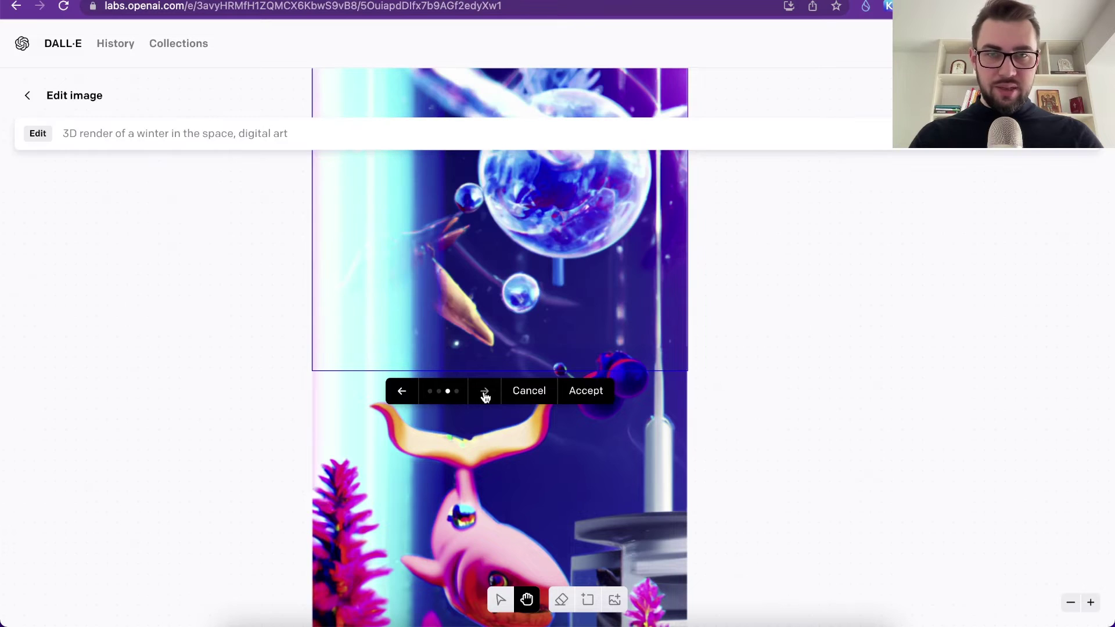
# Compare the generated variations for the frame above the shark and accept the third one, with the large blue glass sphere
pyautogui.click(485, 393)
pyautogui.click(485, 393)
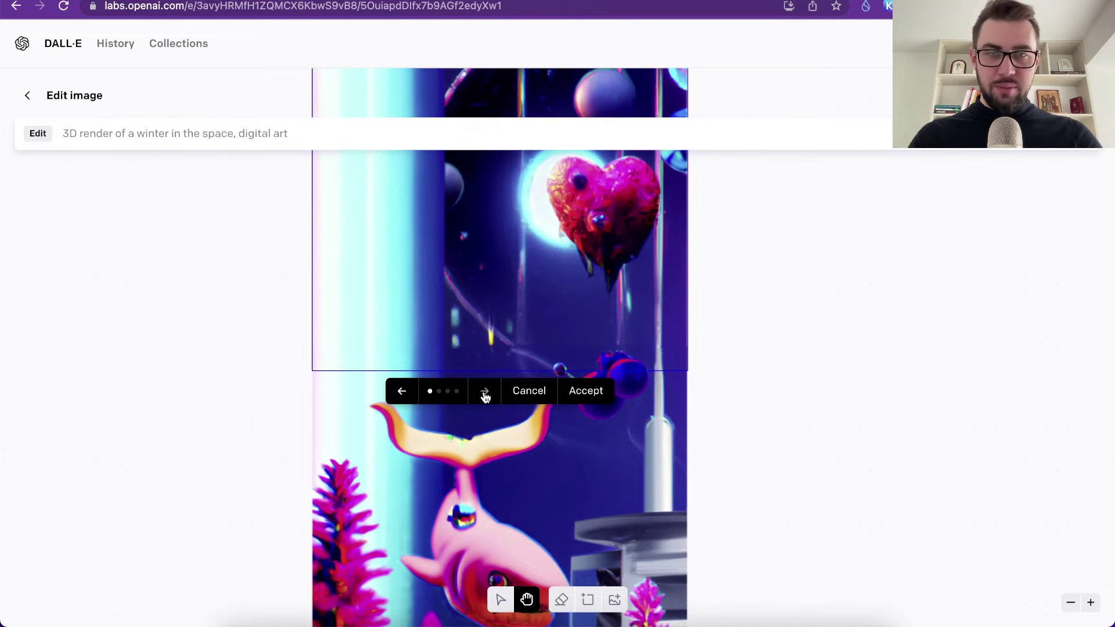
pyautogui.click(484, 393)
pyautogui.click(485, 393)
pyautogui.click(485, 392)
pyautogui.click(484, 392)
pyautogui.click(485, 393)
pyautogui.click(485, 393)
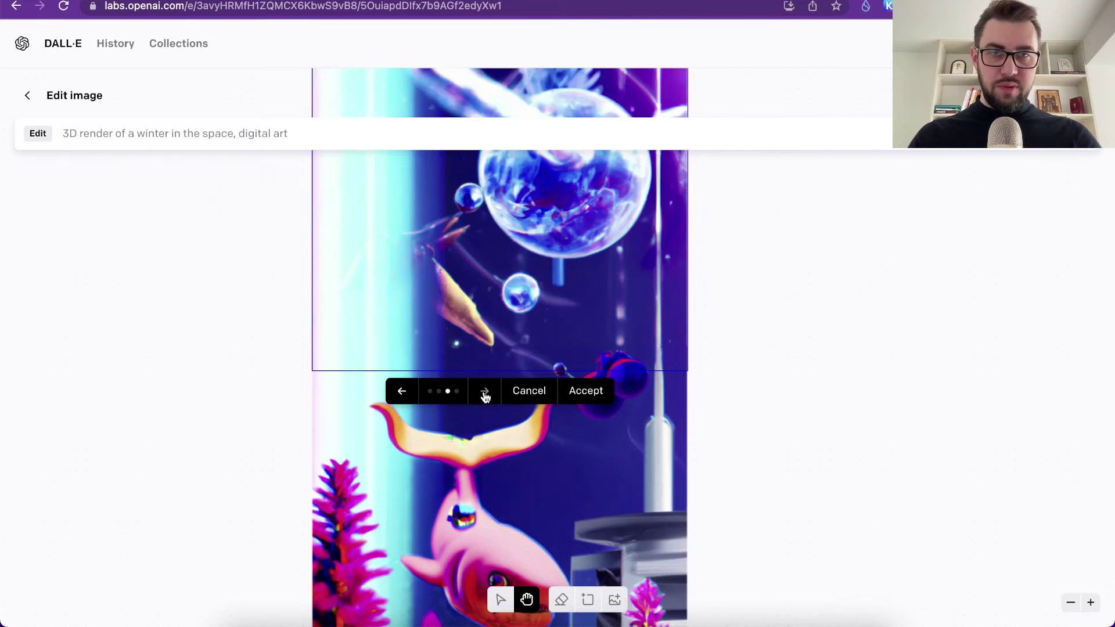
pyautogui.click(577, 392)
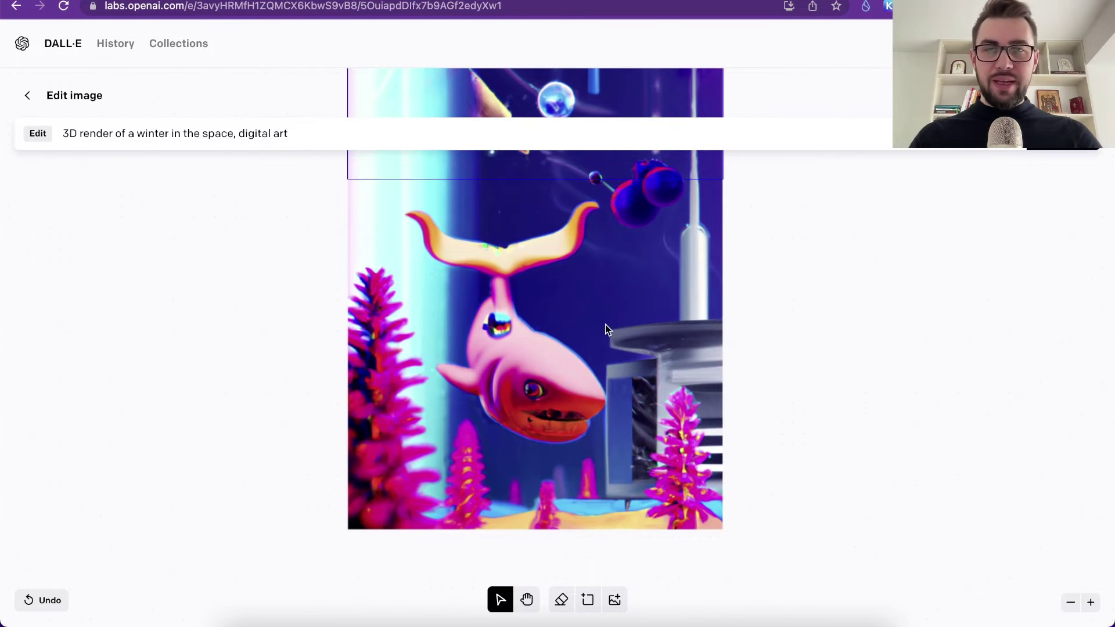
# Look over the extended shark image from the new upper section to its lower edge, and leave the image editor
pyautogui.scroll(10, 605, 326)
pyautogui.scroll(-7, 634, 412)
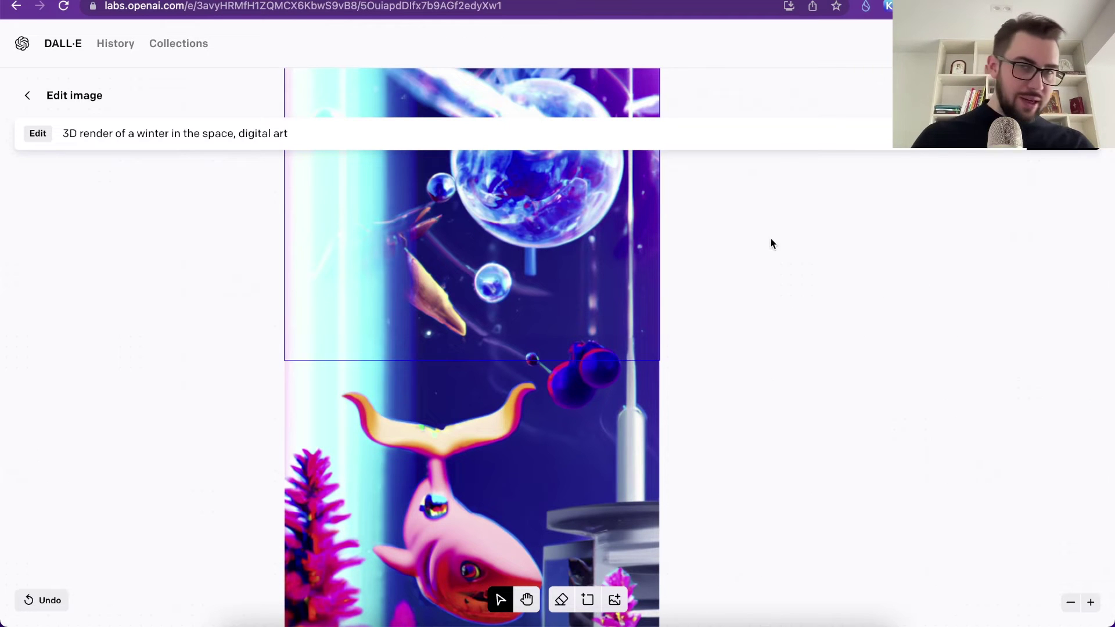
pyautogui.scroll(-6, 755, 367)
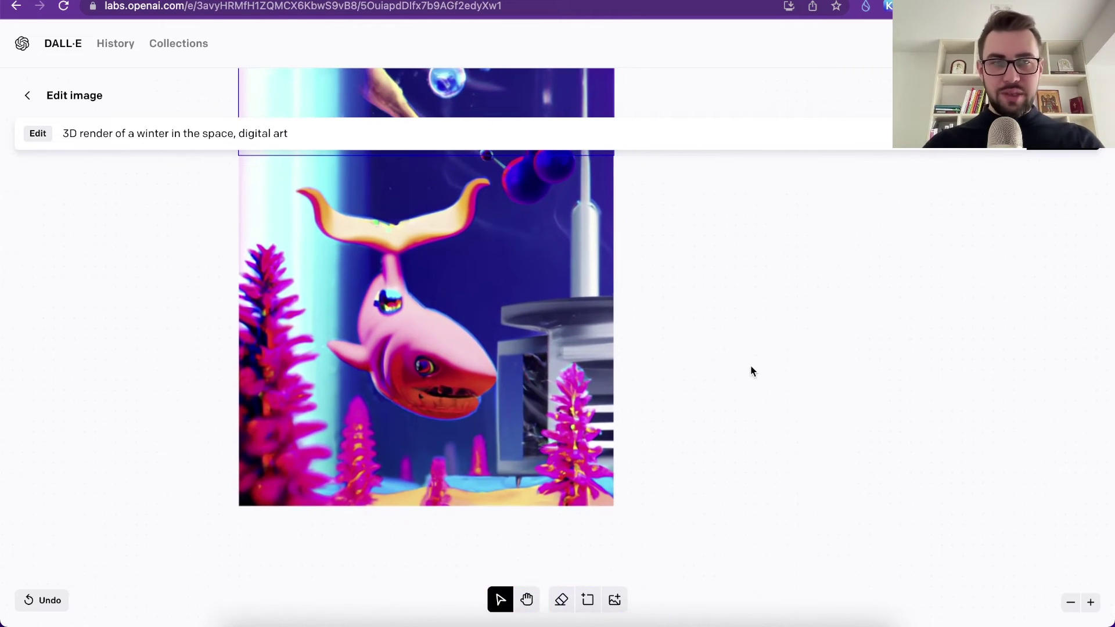
pyautogui.scroll(3, 785, 395)
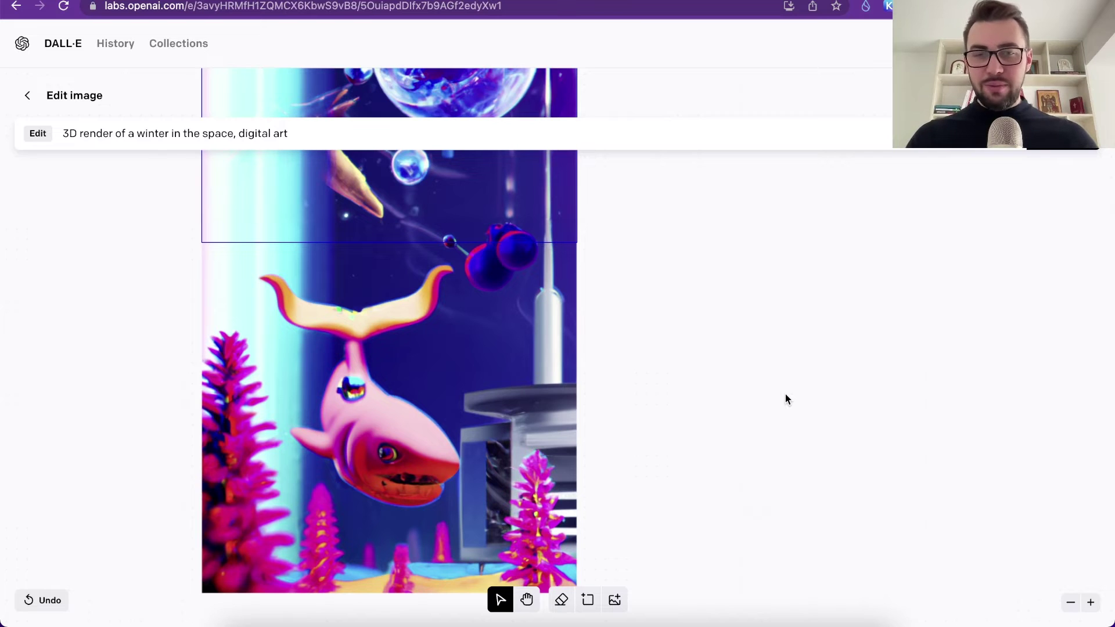
pyautogui.click(26, 99)
pyautogui.click(694, 102)
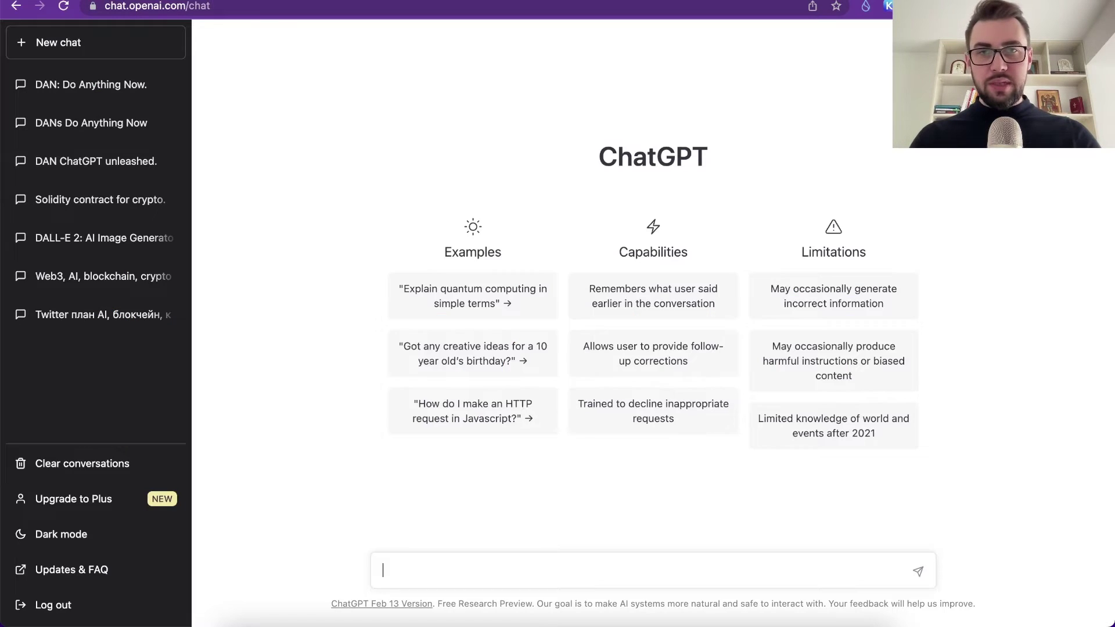
pyautogui.click(471, 564)
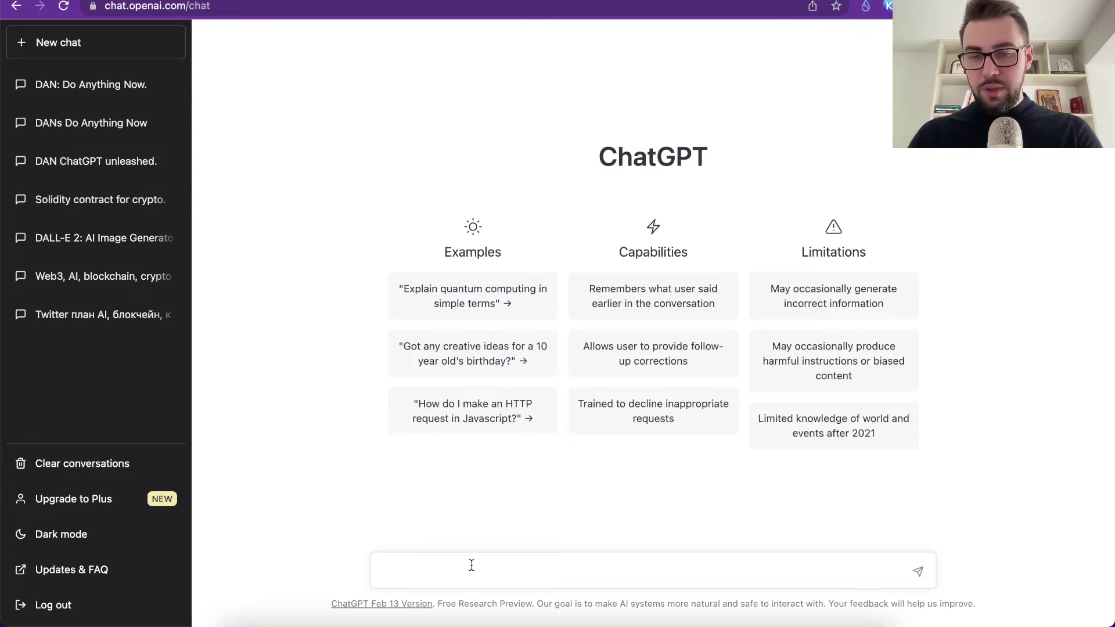
pyautogui.write('W')
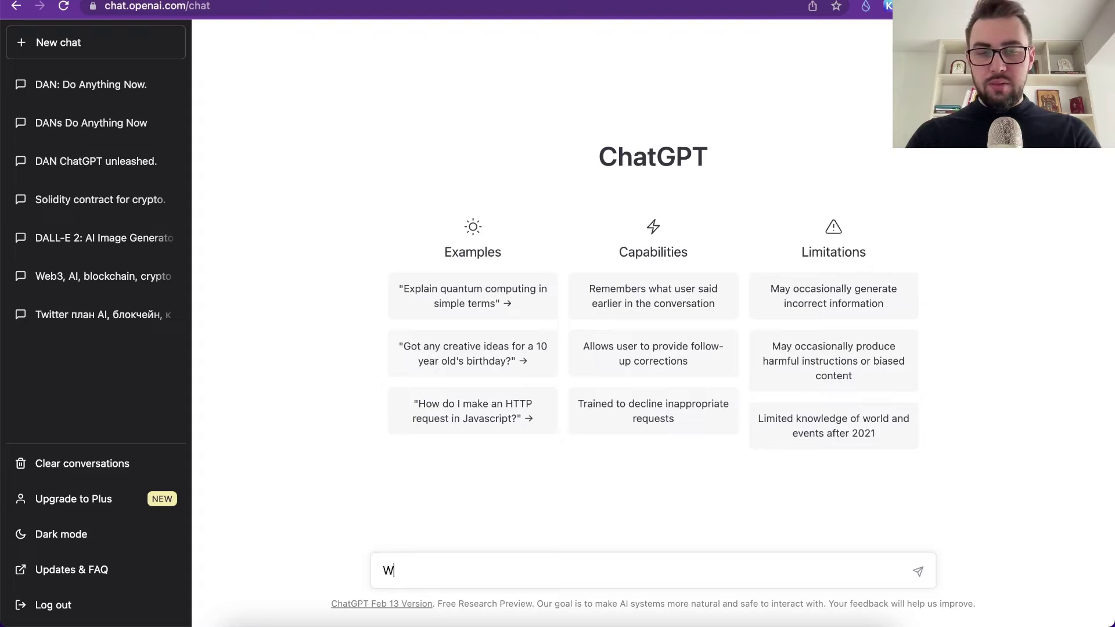
pyautogui.write('rite me a')
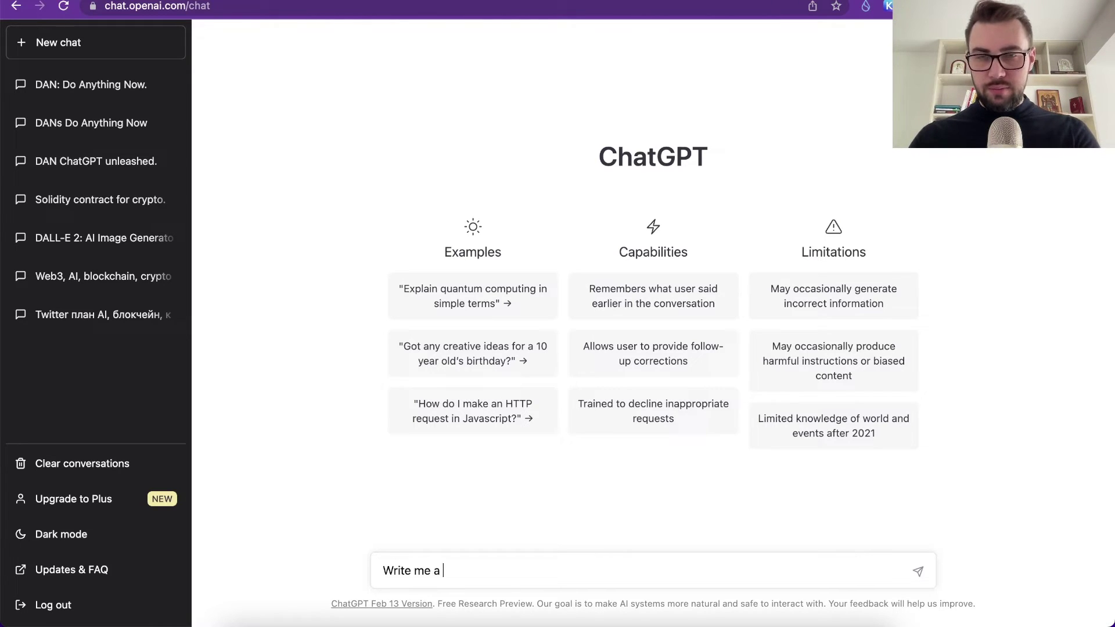
pyautogui.press('super+a')
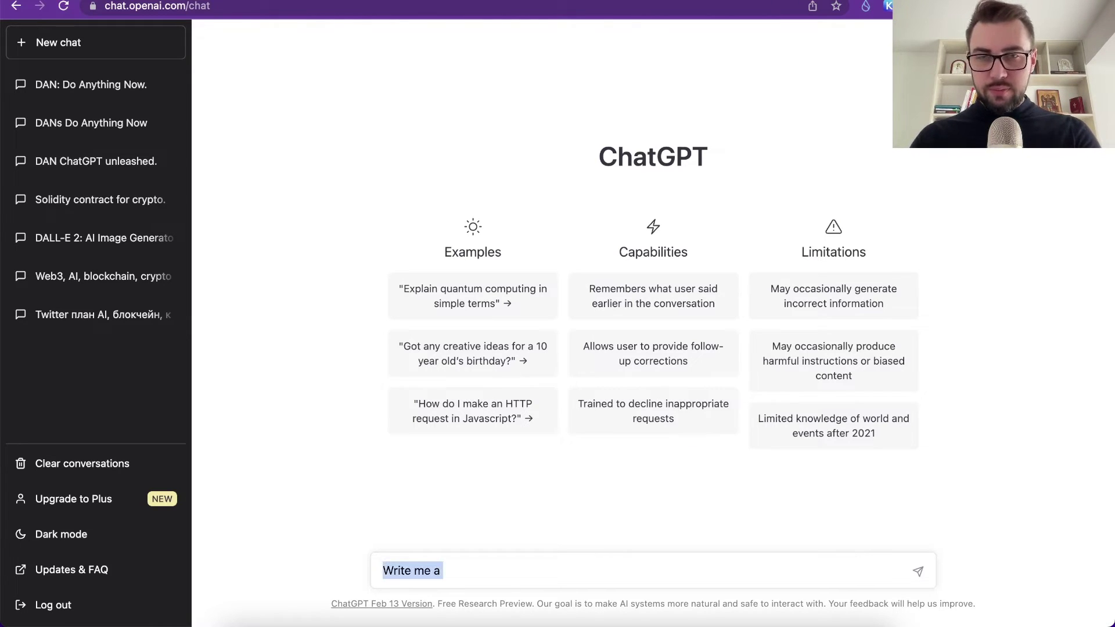
pyautogui.press('BackSpace')
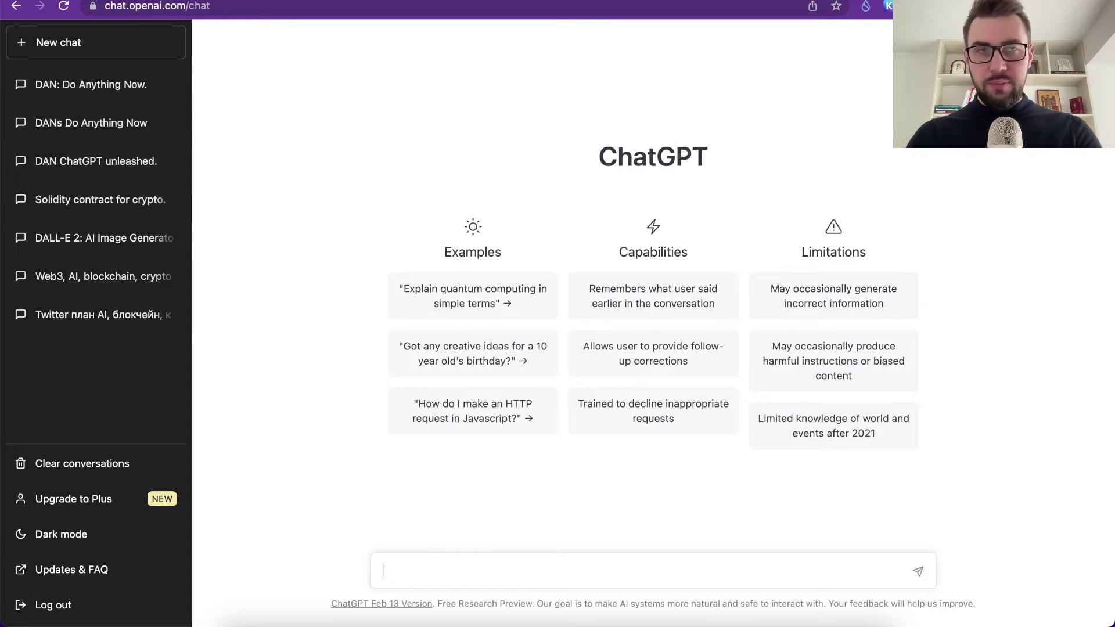
# Write the ChatGPT prompt "Уяви, що ти художник. Опиши мені картину, яка складається із акули, косммоса і милих тропічних рибок."
pyautogui.write('Уяви')
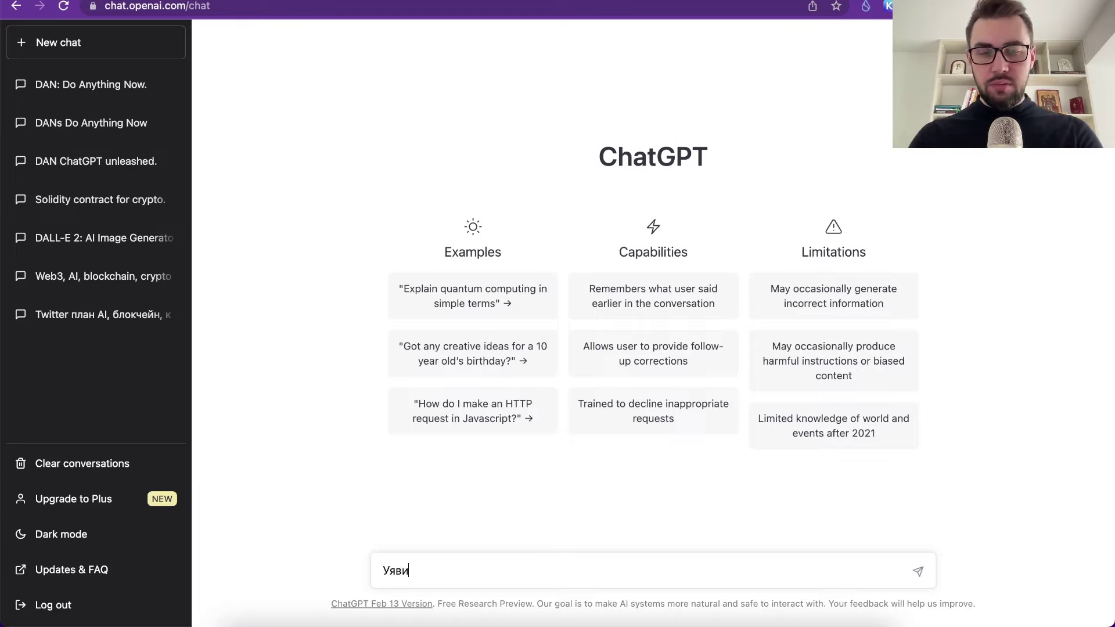
pyautogui.write(', що ти худ')
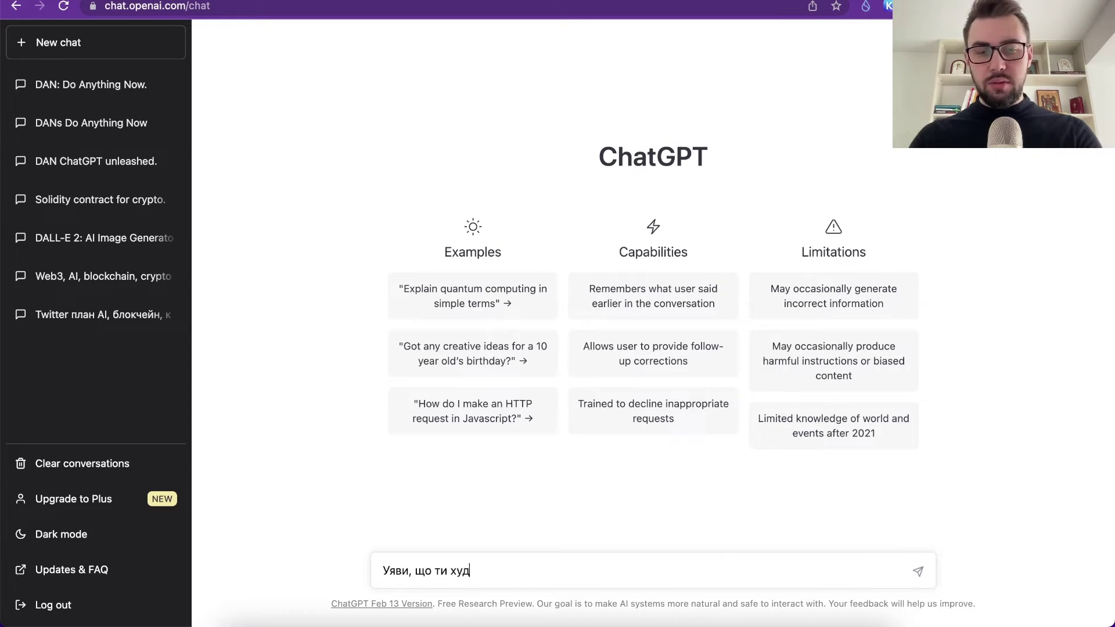
pyautogui.write('ожник.')
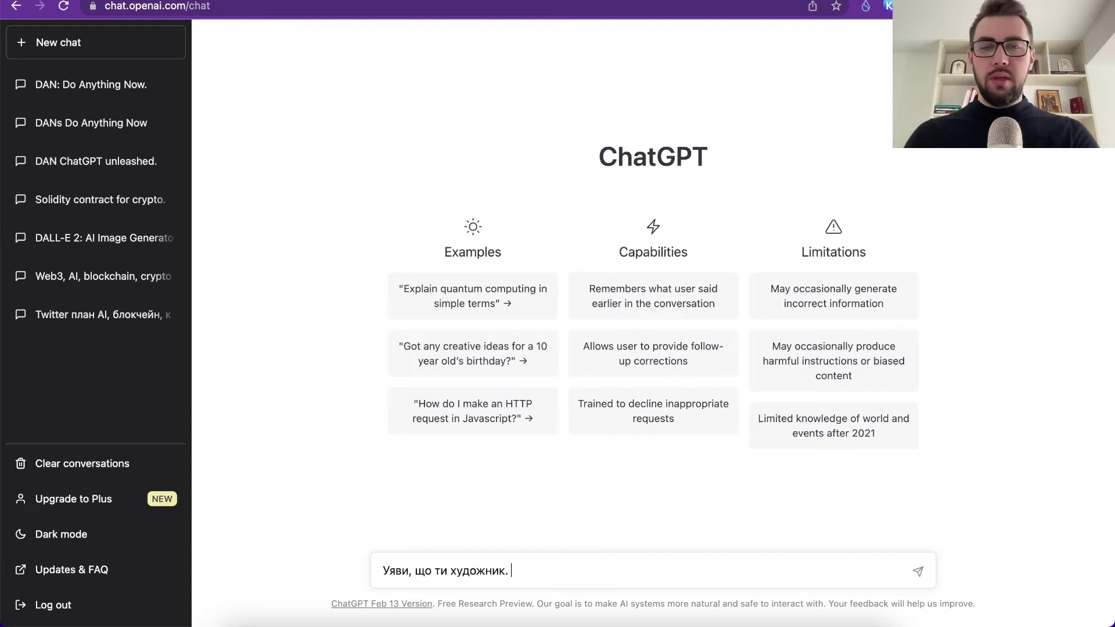
pyautogui.write(' Опиши мені картину, ')
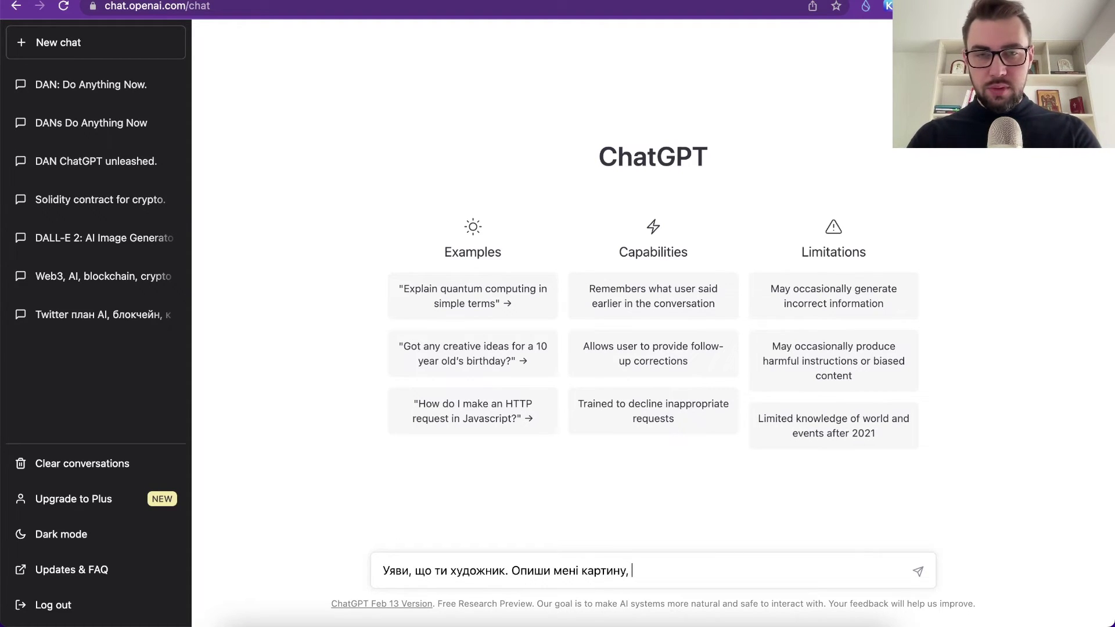
pyautogui.write('яка склада')
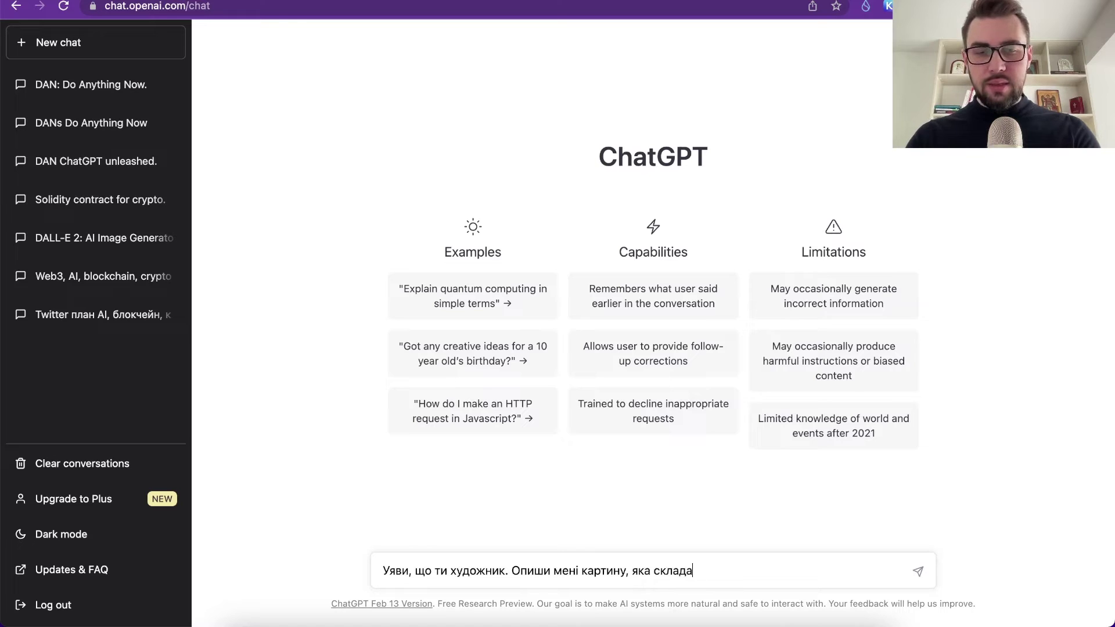
pyautogui.write('ється із ')
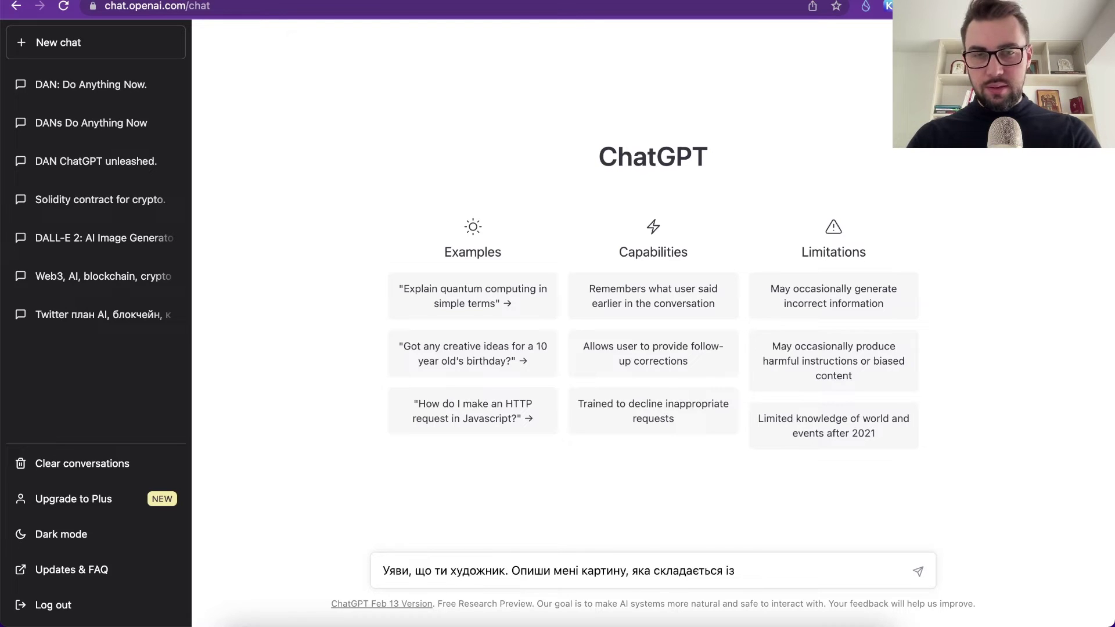
pyautogui.write('аку')
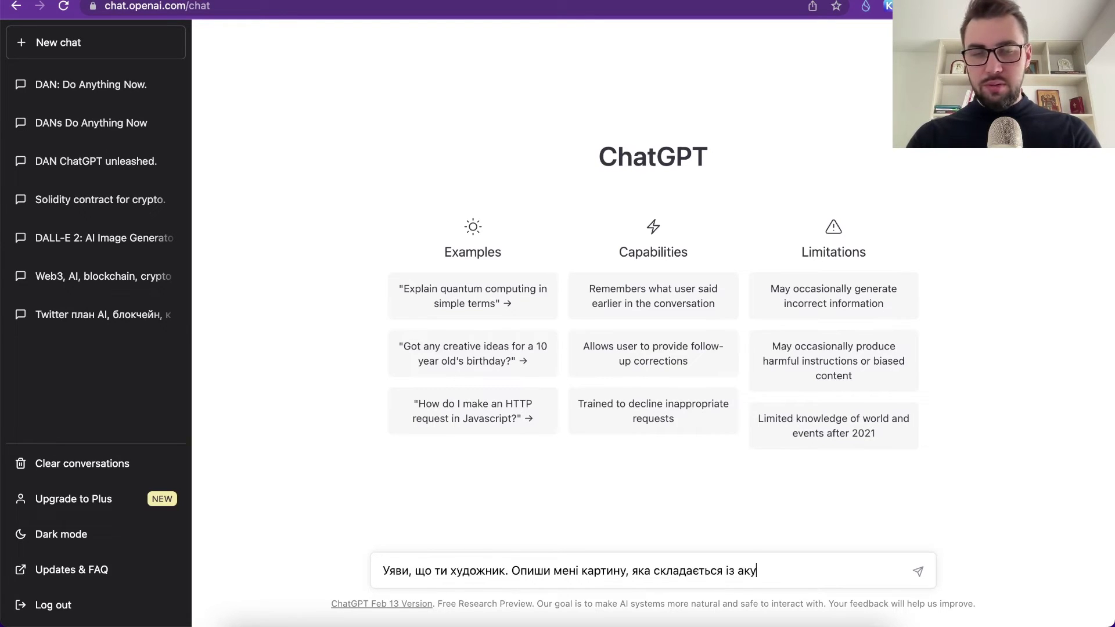
pyautogui.write('ли, косммоса і')
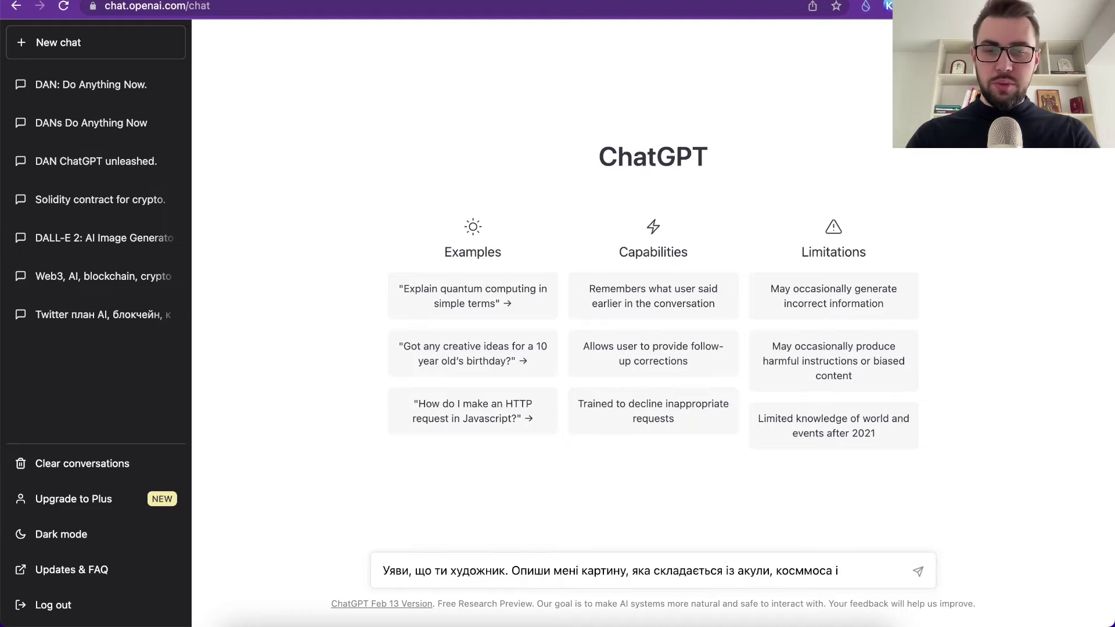
pyautogui.write('милих тропічних')
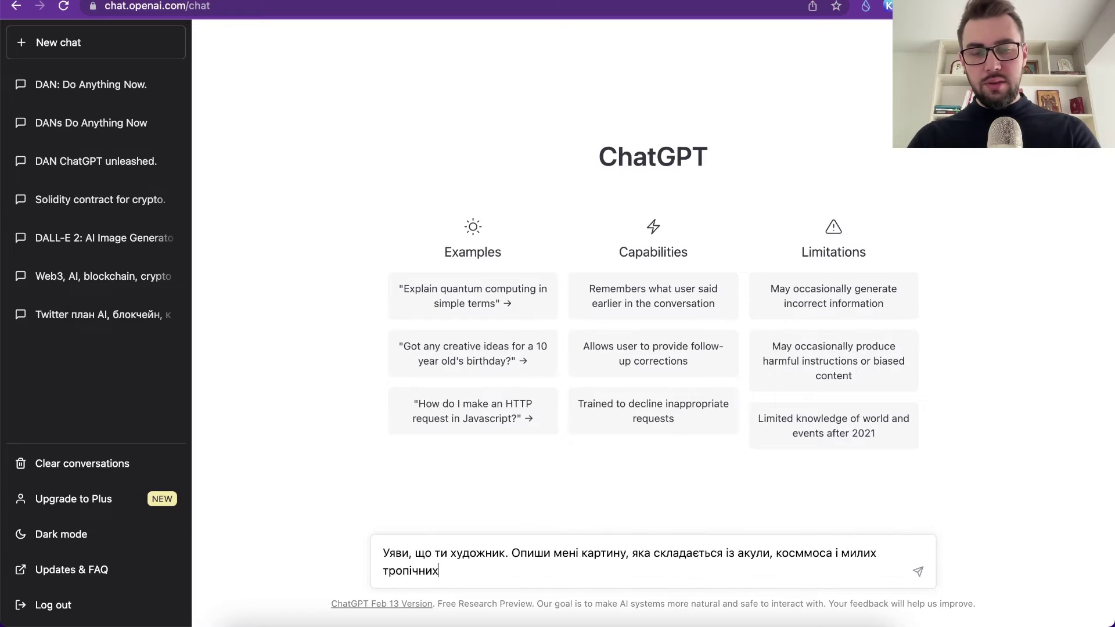
pyautogui.write(' рибок')
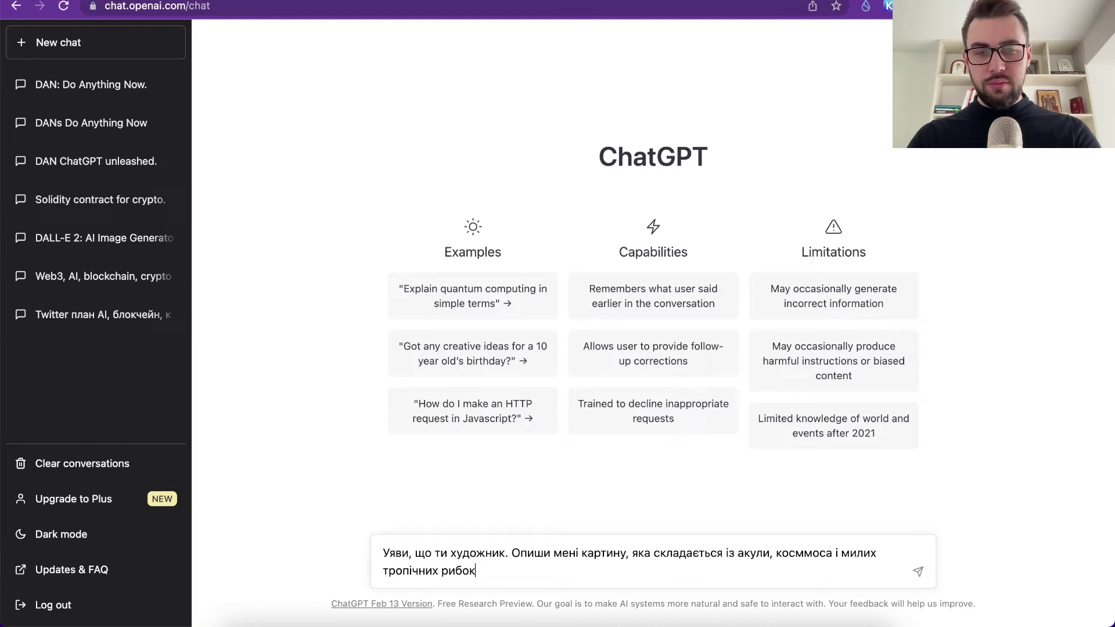
pyautogui.write('.')
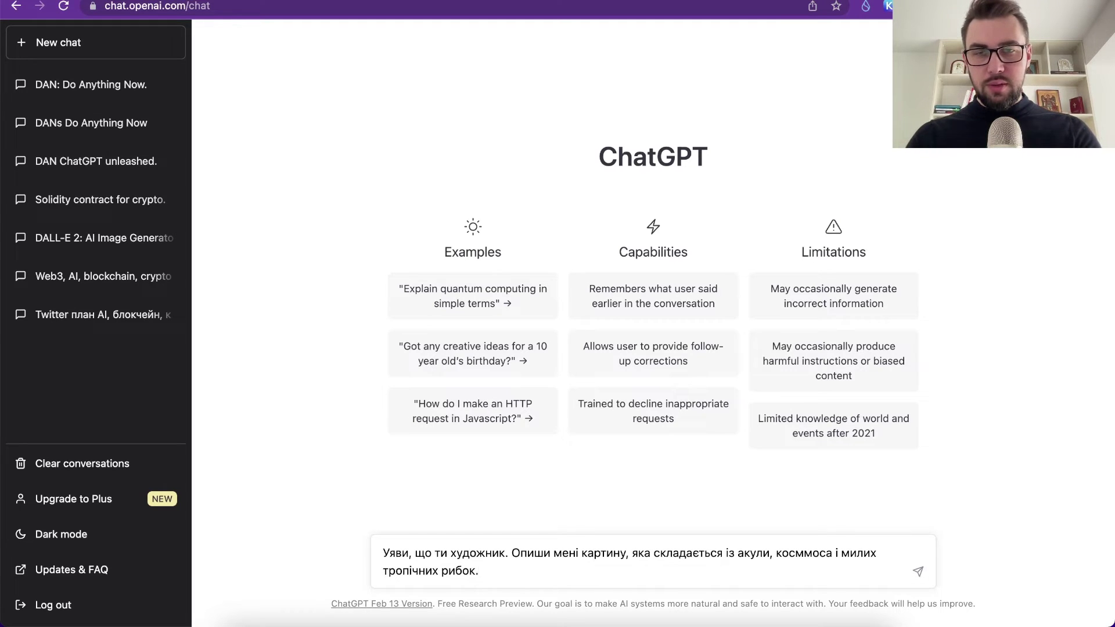
# Add "Як це описати для штучного інтелекту який генерує зображення" to the prompt and send it
pyautogui.write(' Як це ')
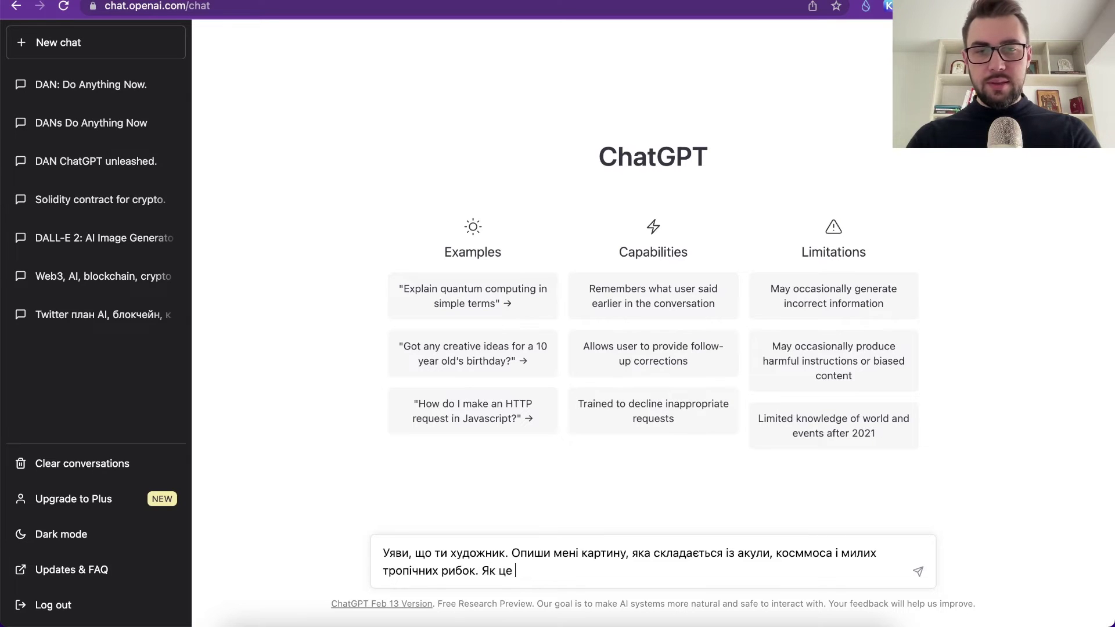
pyautogui.write('описати для ')
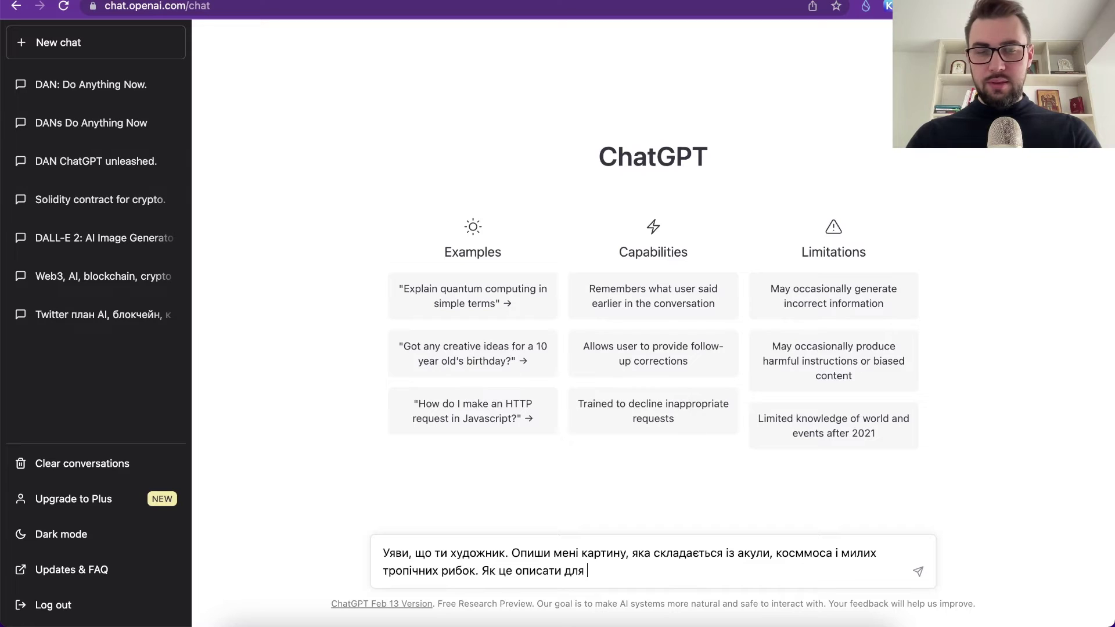
pyautogui.write('штучно')
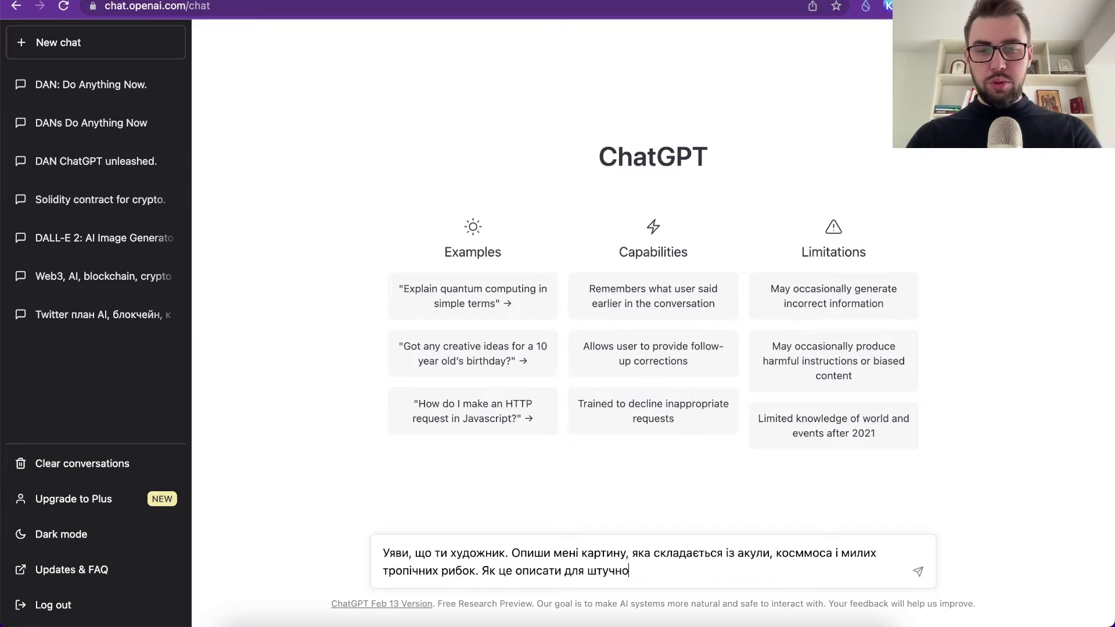
pyautogui.write('го інтелекту як')
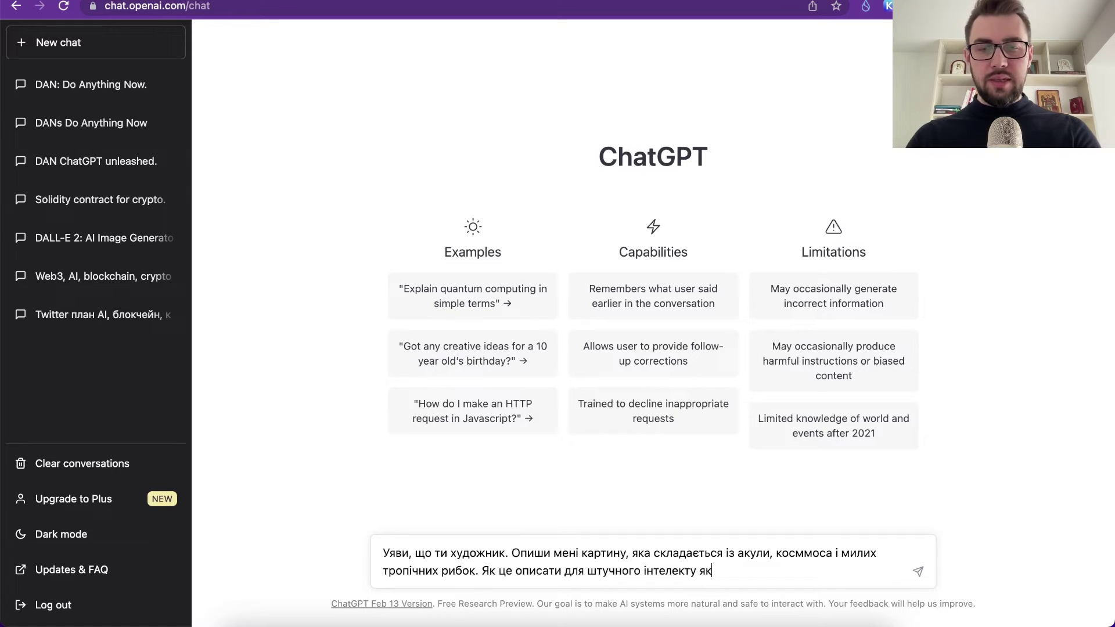
pyautogui.write('ий генерує зображення')
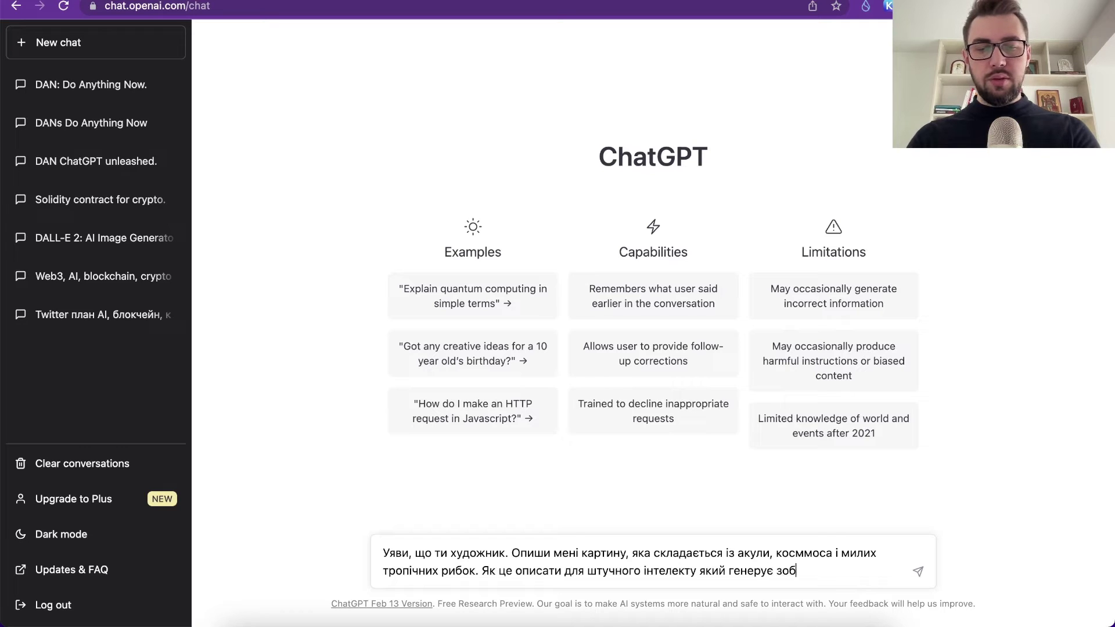
pyautogui.press('Return')
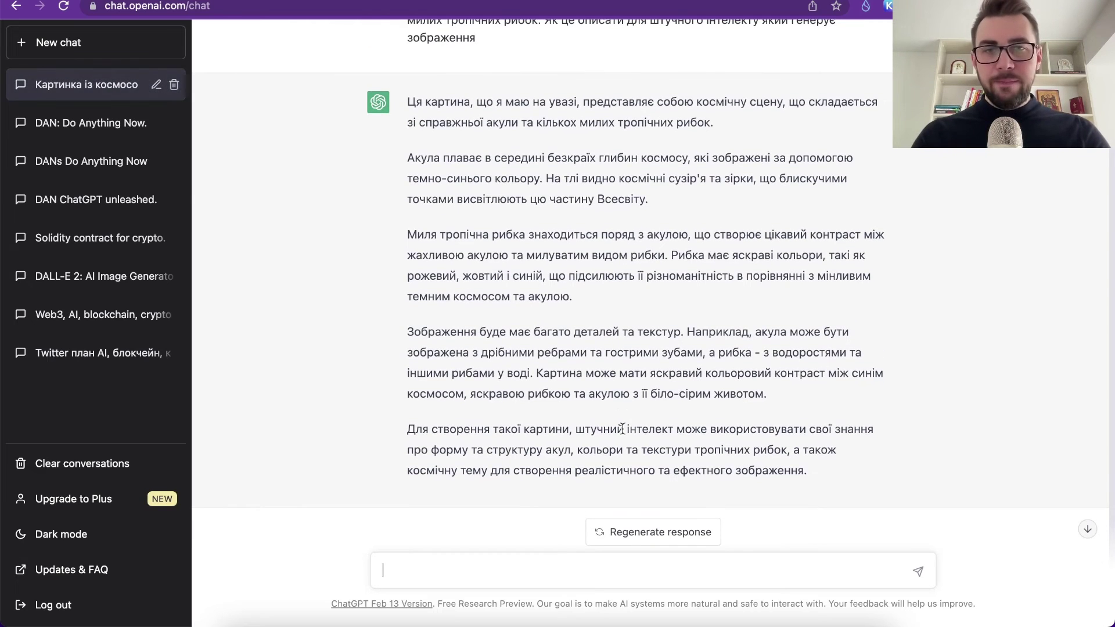
# Send ChatGPT the follow-up prompt "Напиши мені англійською мовою в 10 словах опис всьгго попереднього тексту"
pyautogui.scroll(-1, 622, 428)
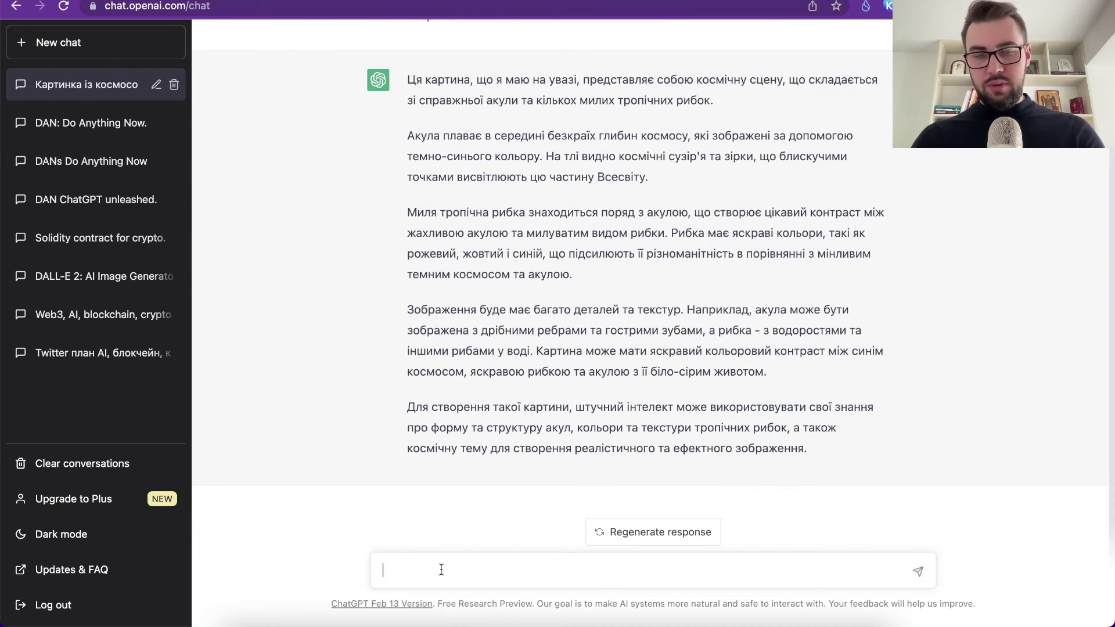
pyautogui.write('W')
pyautogui.press('BackSpace')
pyautogui.write('Напиши мені ')
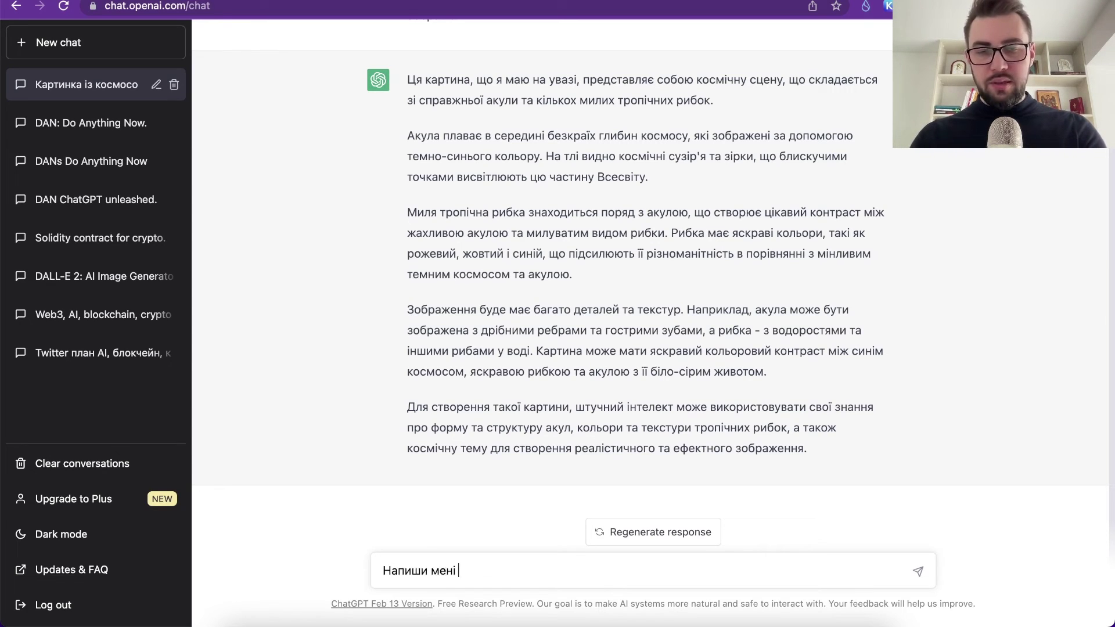
pyautogui.write('англійською мовою')
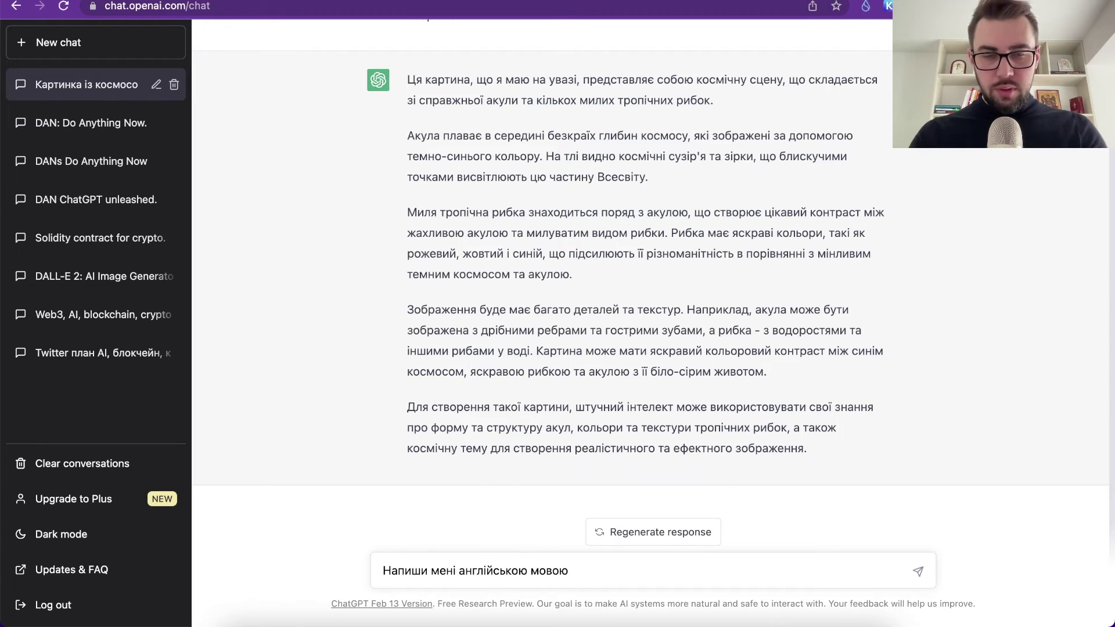
pyautogui.write(' в 10 с')
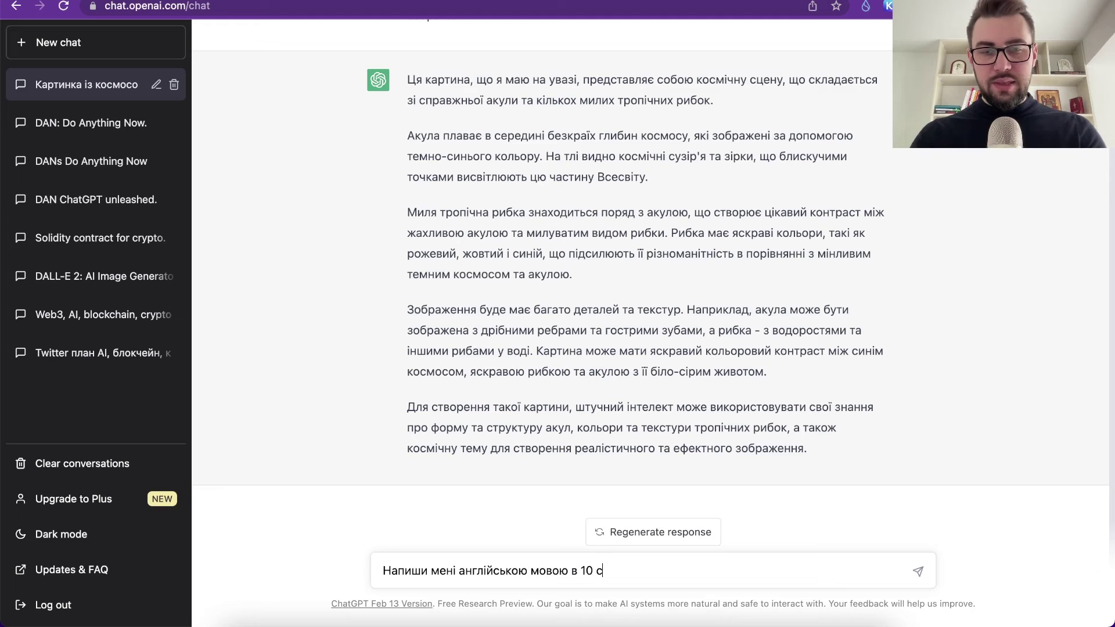
pyautogui.write('ловах опис')
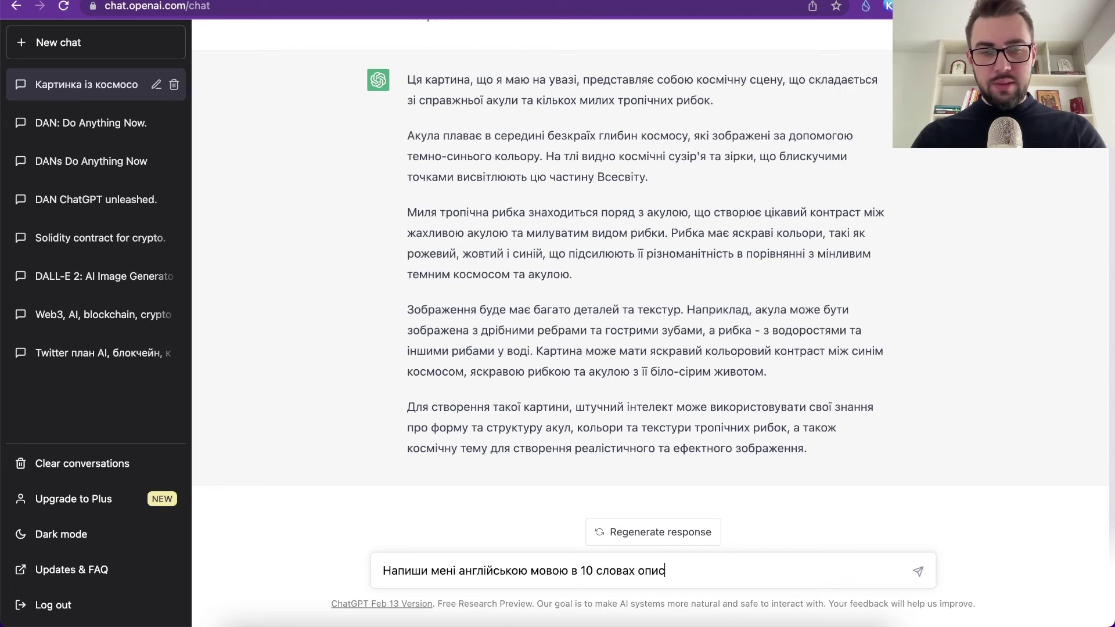
pyautogui.write(' всьгг')
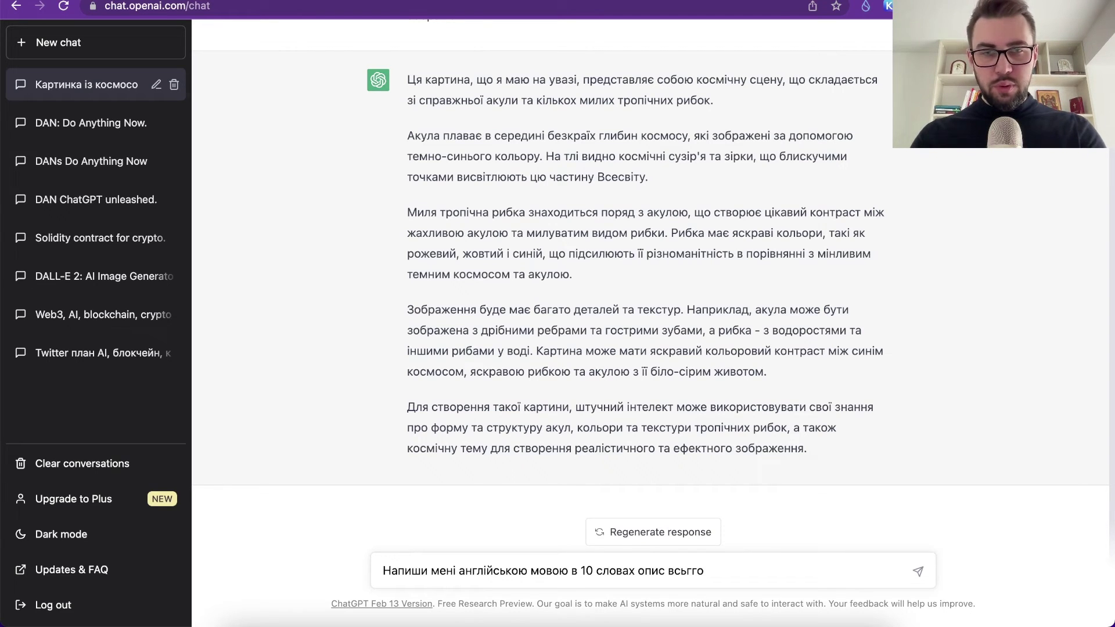
pyautogui.write('о попереднього тек')
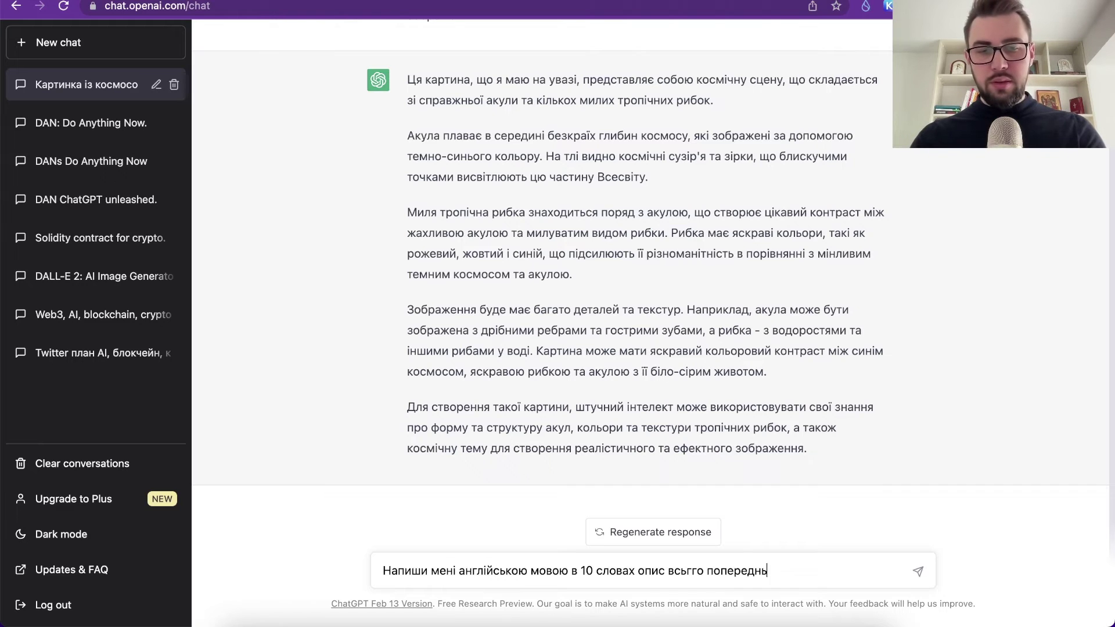
pyautogui.write('сту')
pyautogui.press('Return')
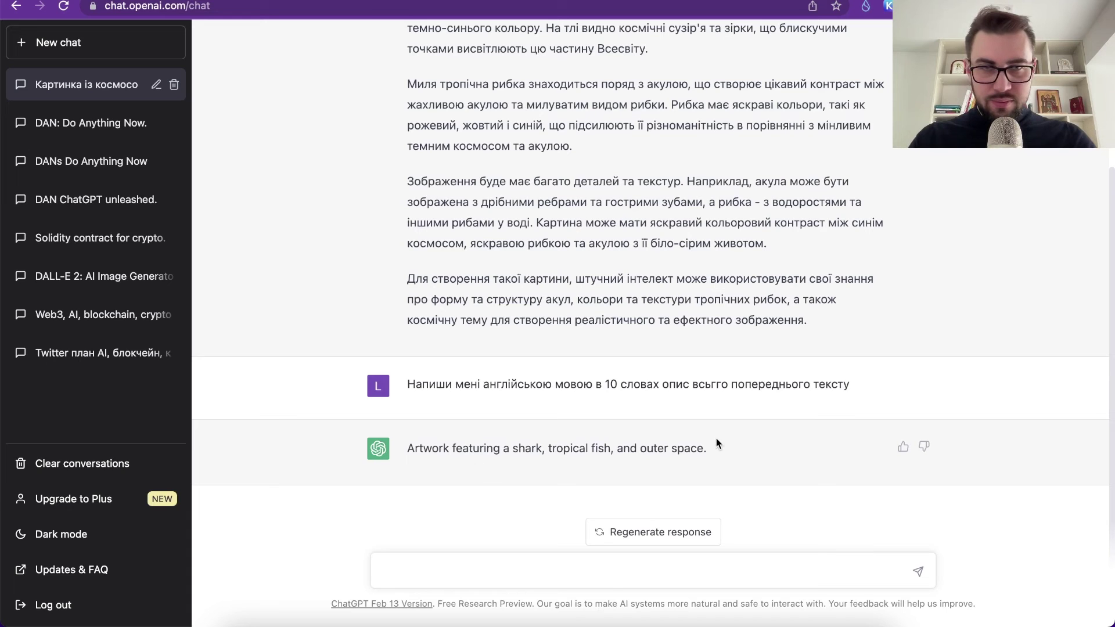
# Copy ChatGPT's English description into DALL·E, generate images from it, and view the fourth result enlarged before returning to the results
pyautogui.moveTo(711, 446); pyautogui.dragTo(390, 444)
pyautogui.press('super+c')
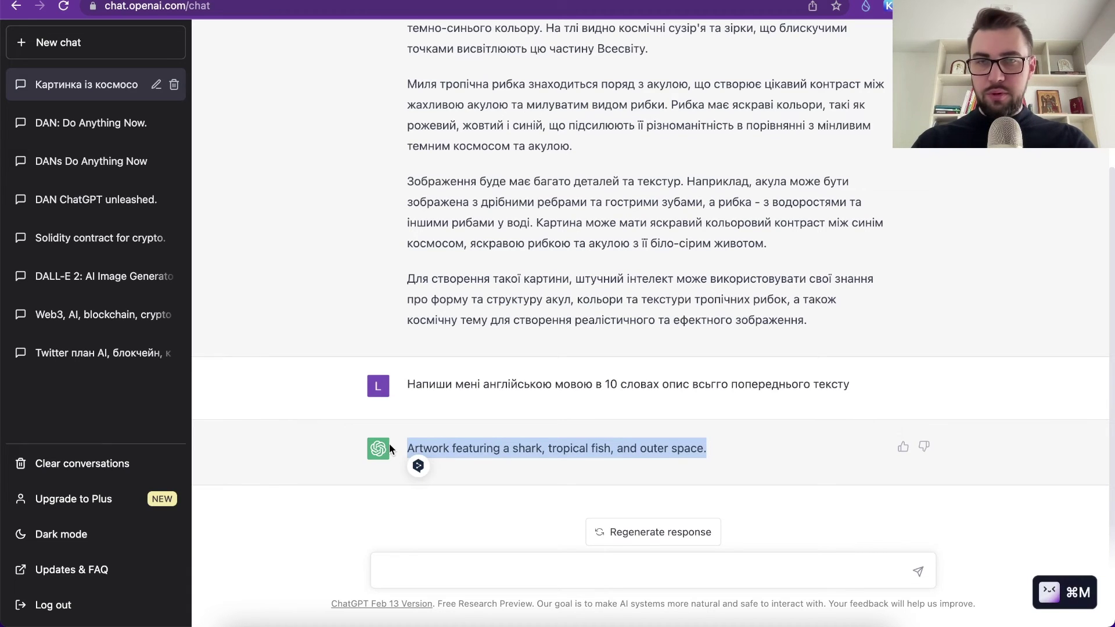
pyautogui.click(134, 2)
pyautogui.click(246, 137)
pyautogui.press('super+v')
pyautogui.press('Return')
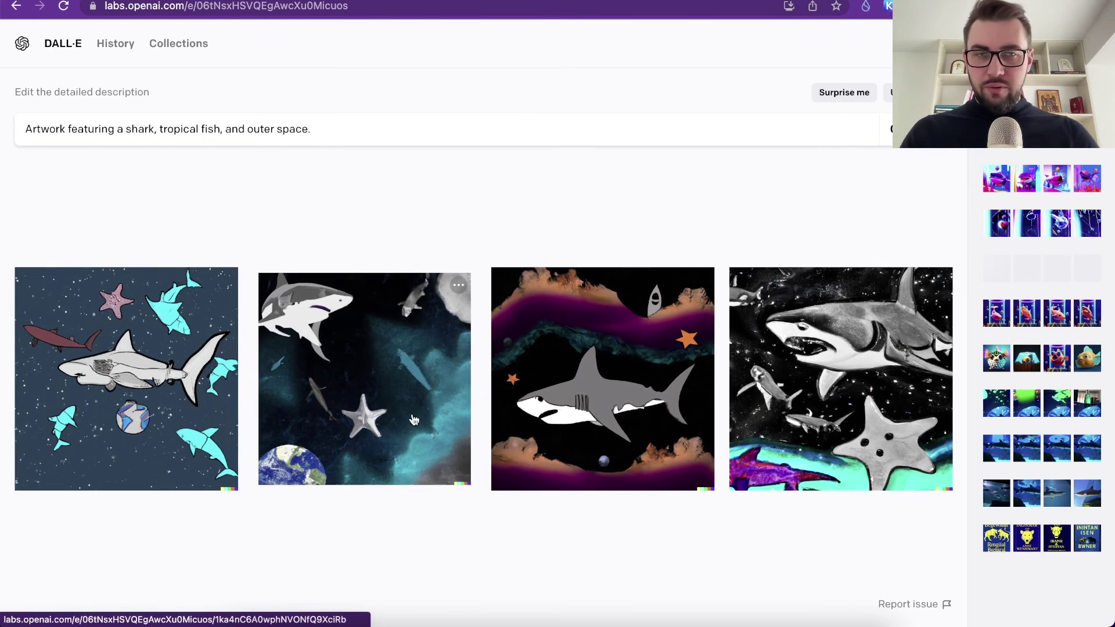
pyautogui.click(819, 394)
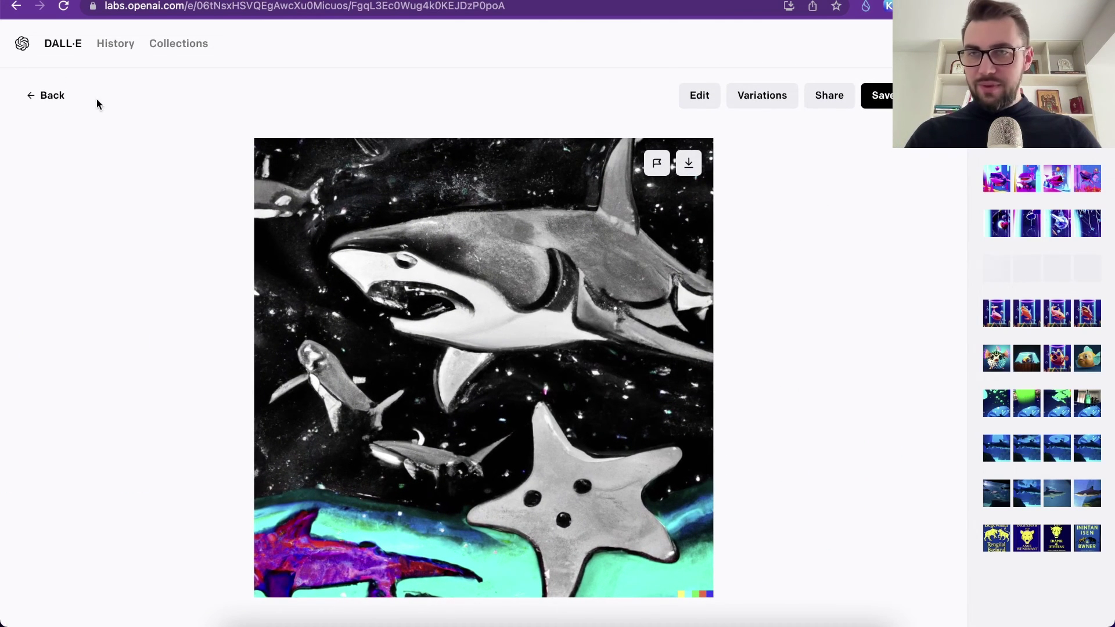
pyautogui.click(32, 96)
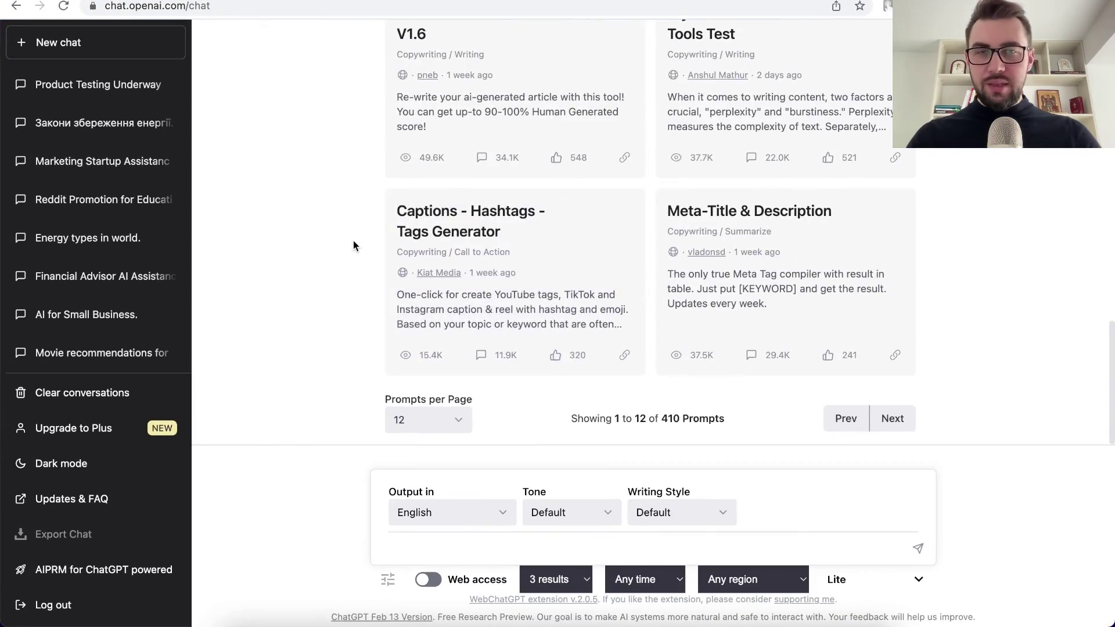
# Filter the public AIPRM prompts in ChatGPT by the topic Generative AI and the activity Dall-E
pyautogui.scroll(15, 353, 240)
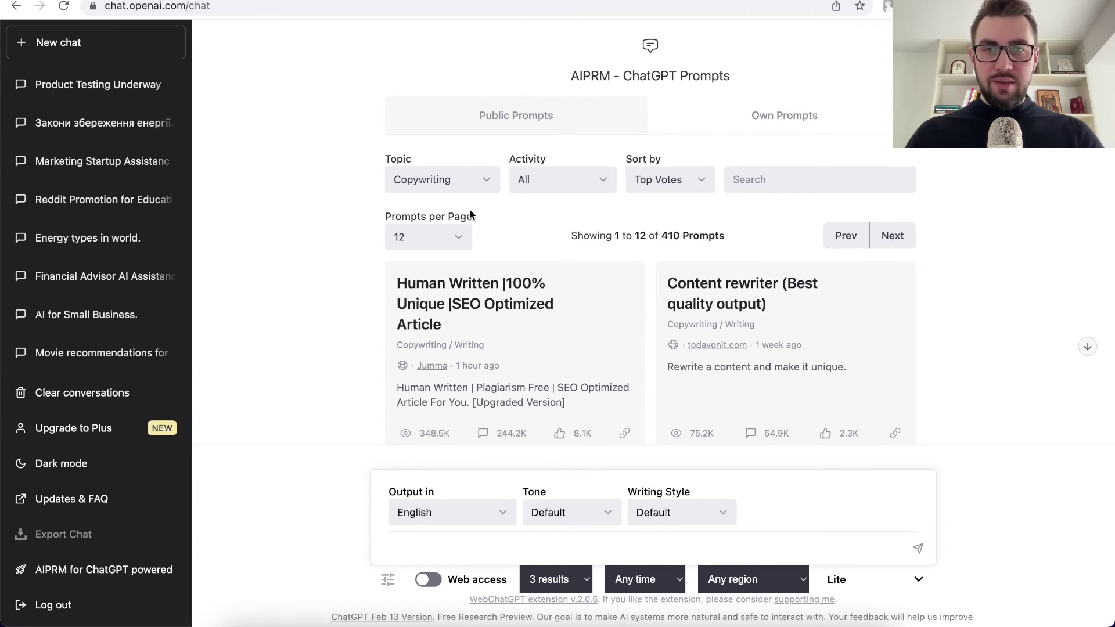
pyautogui.click(453, 180)
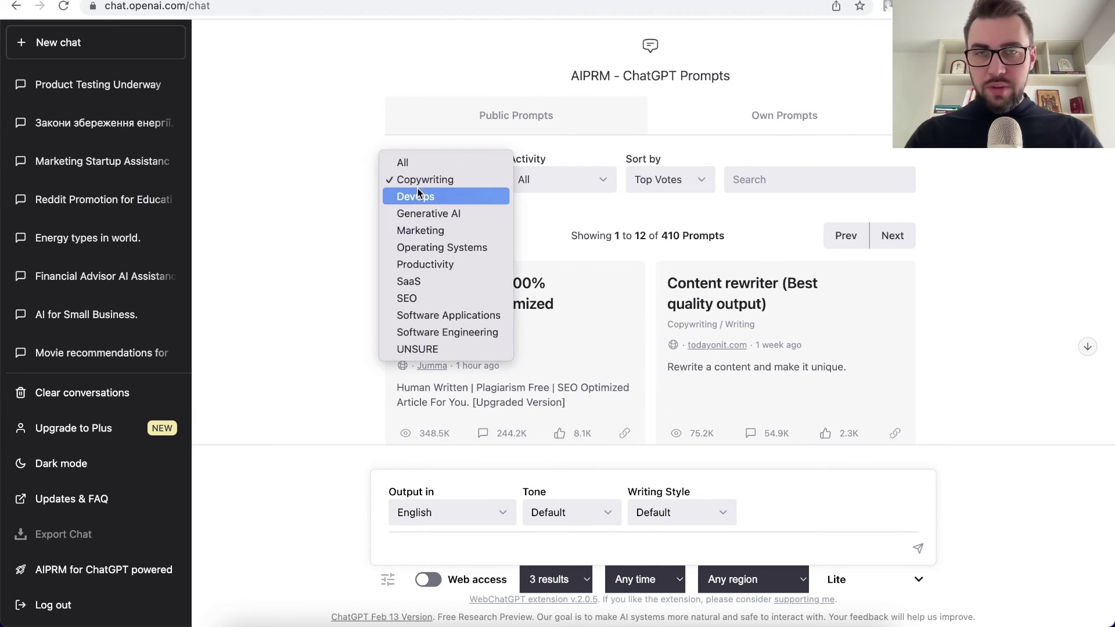
pyautogui.click(436, 215)
pyautogui.click(533, 184)
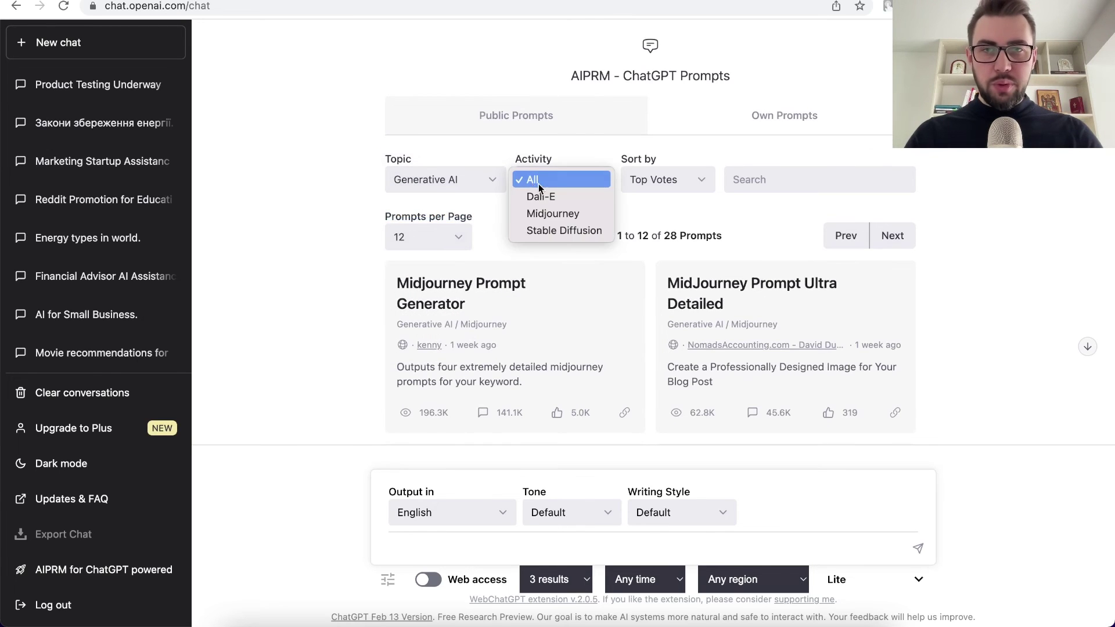
pyautogui.click(484, 215)
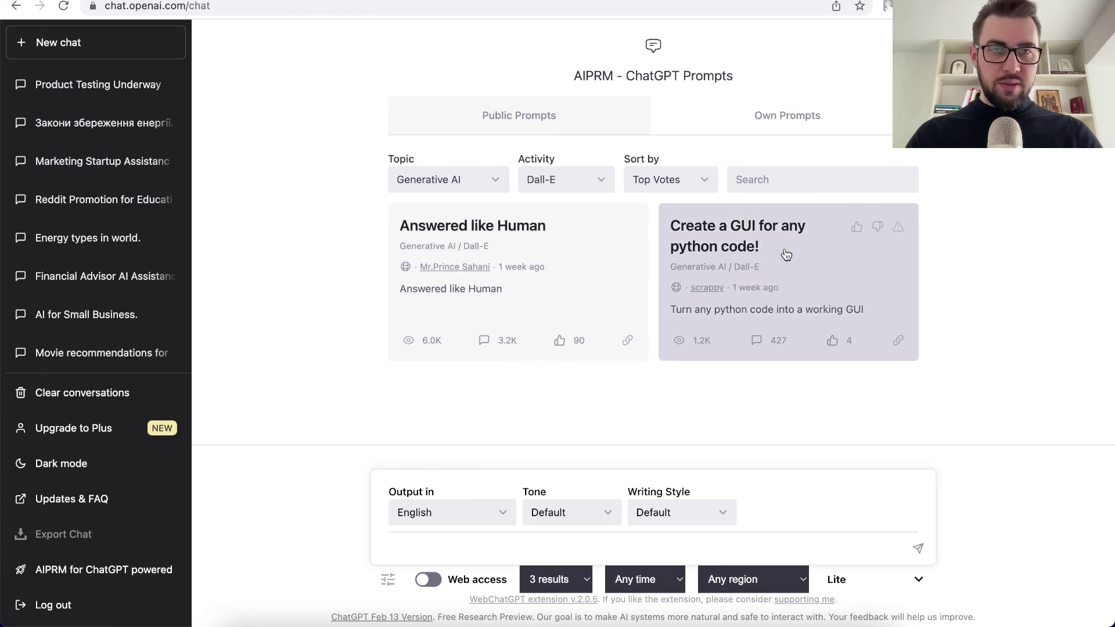
# Set the AIPRM activity filter to Midjourney and look through the listed prompts
pyautogui.click(558, 184)
pyautogui.click(558, 197)
pyautogui.scroll(-10, 545, 186)
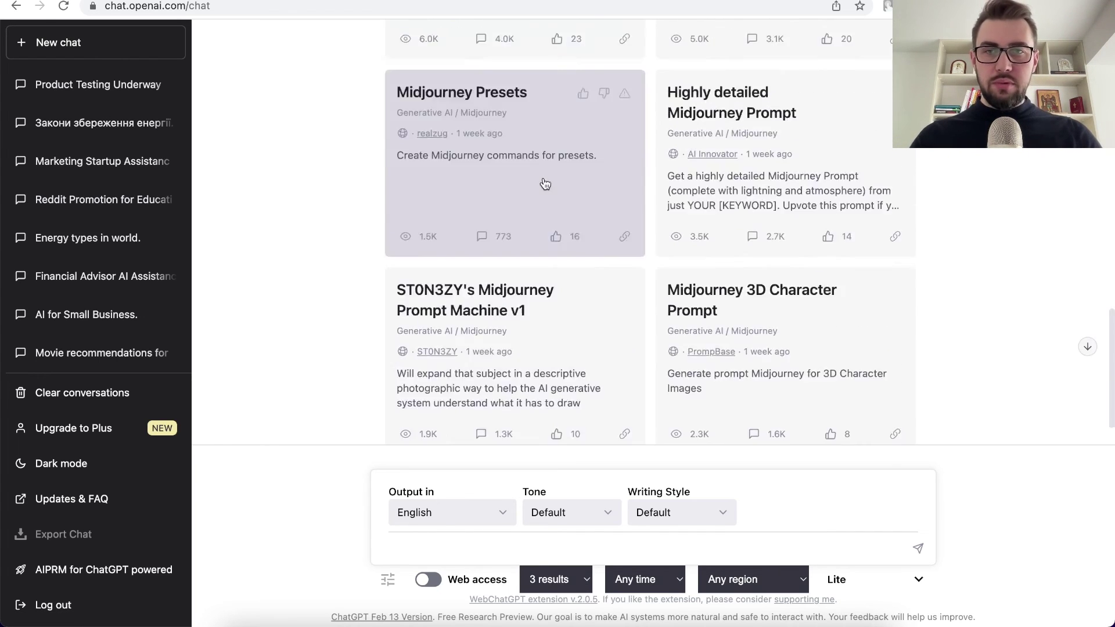
pyautogui.scroll(10, 544, 184)
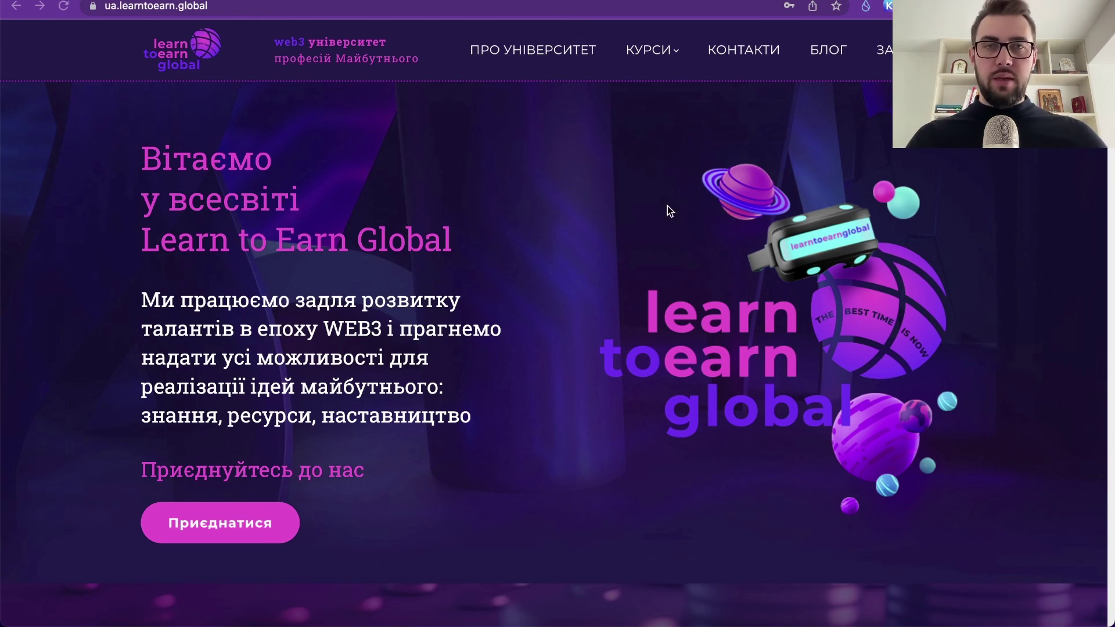
# Find the course "Практичне використання штучного інтелекту" on the learntoearn.global site and open its page
pyautogui.scroll(-15, 583, 334)
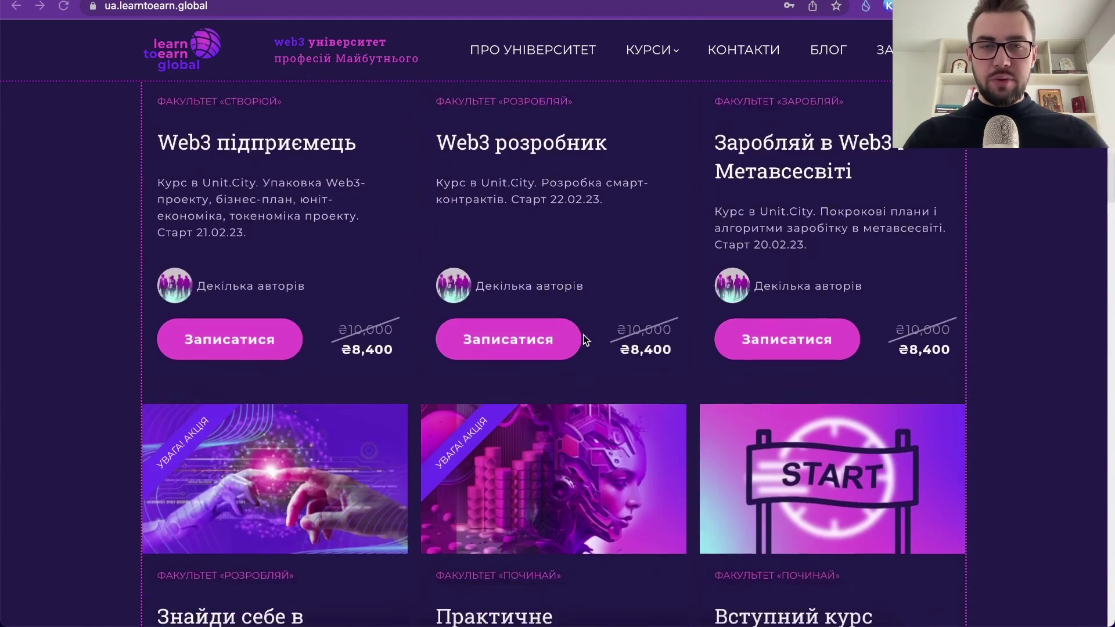
pyautogui.scroll(-1, 583, 334)
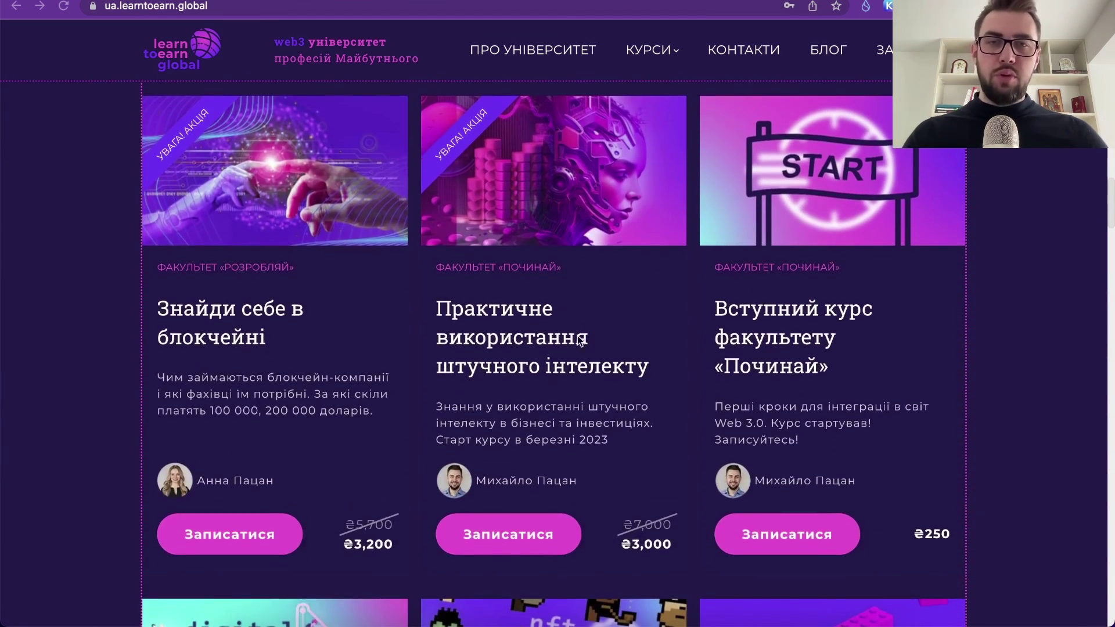
pyautogui.click(505, 339)
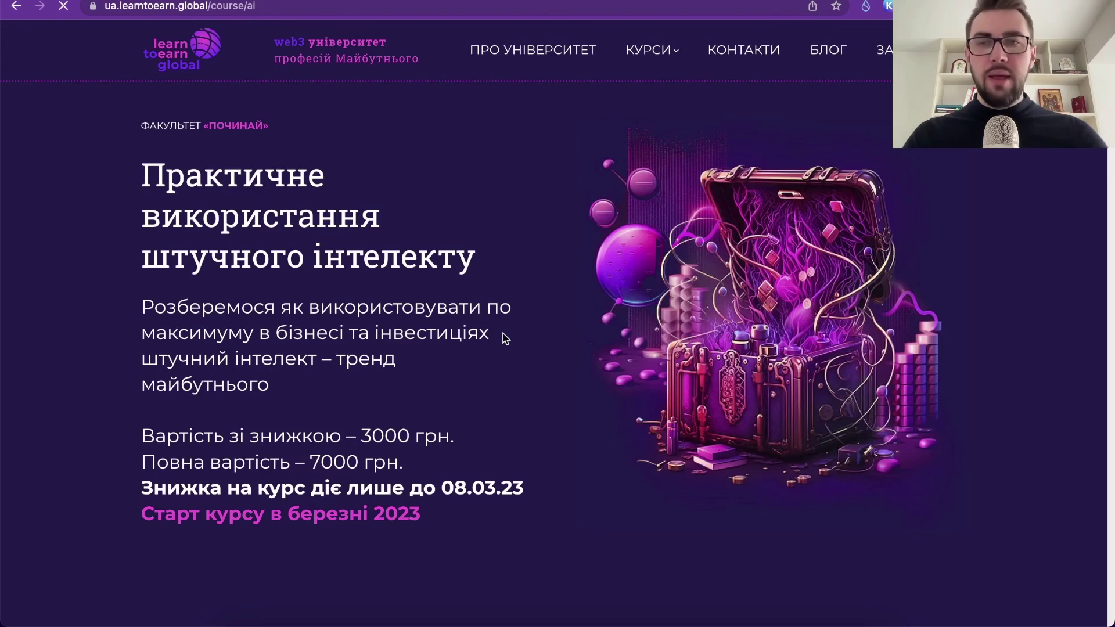